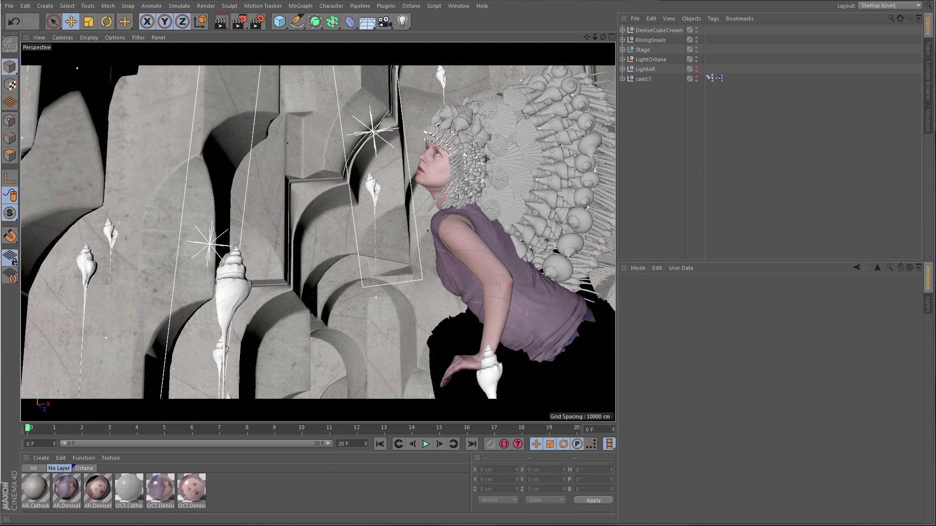
Look through the saved scene files in the project folder and leave without opening one.
key("ctrl+o")
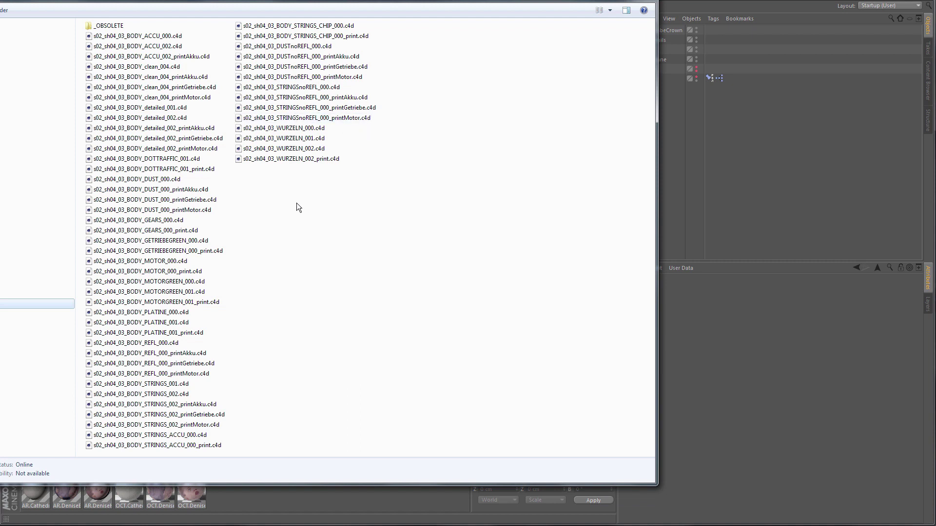
left_click(719, 5)
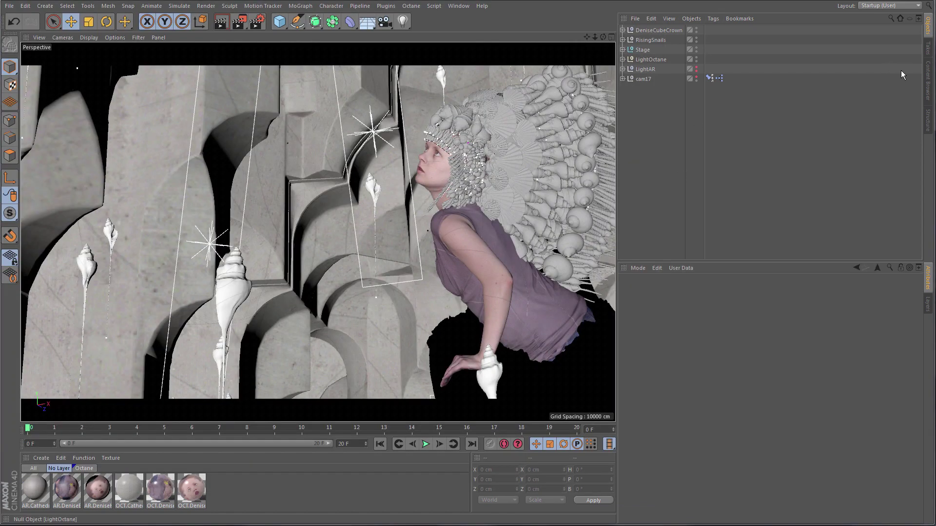
Bring up the Takes manager and dock it beside the perspective viewport.
left_click(928, 49)
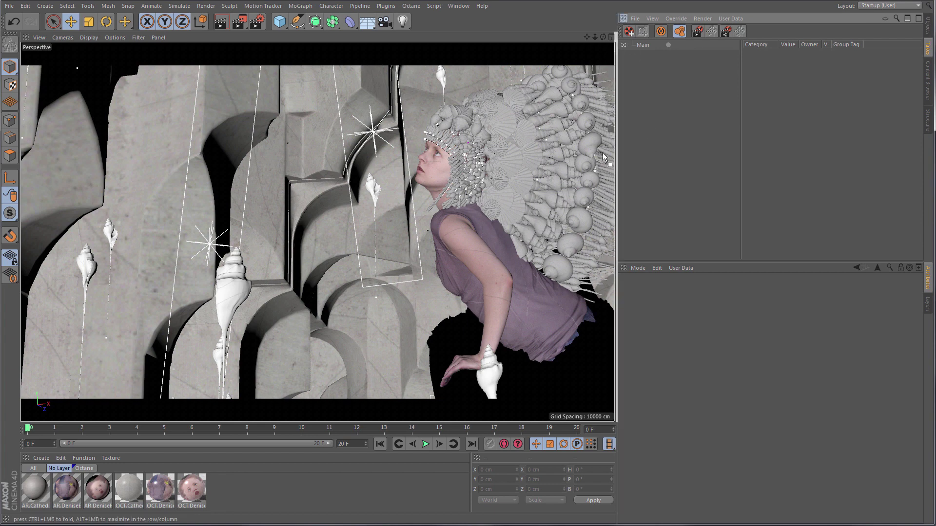
left_click(615, 154)
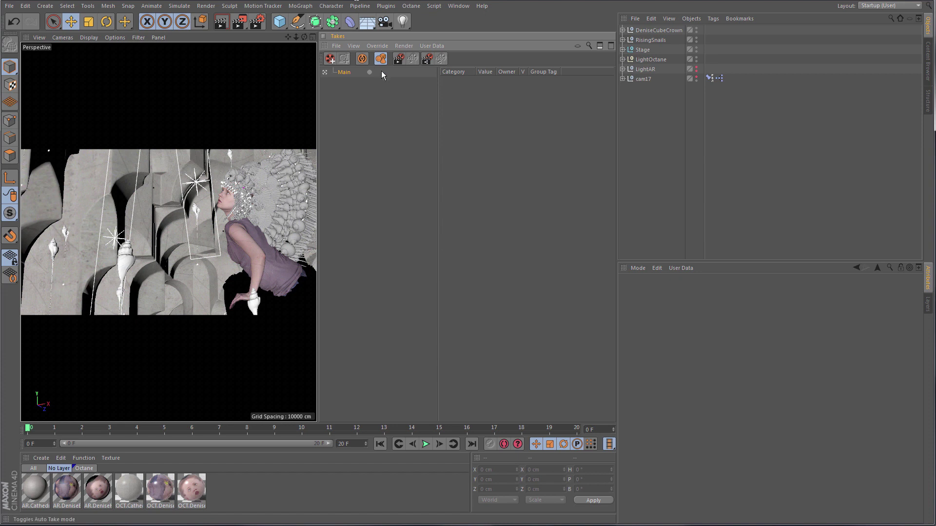
Add a new take under Main and show the attributes of the RisingSnails null in it.
left_click(329, 59)
left_click(644, 49)
left_click(645, 41)
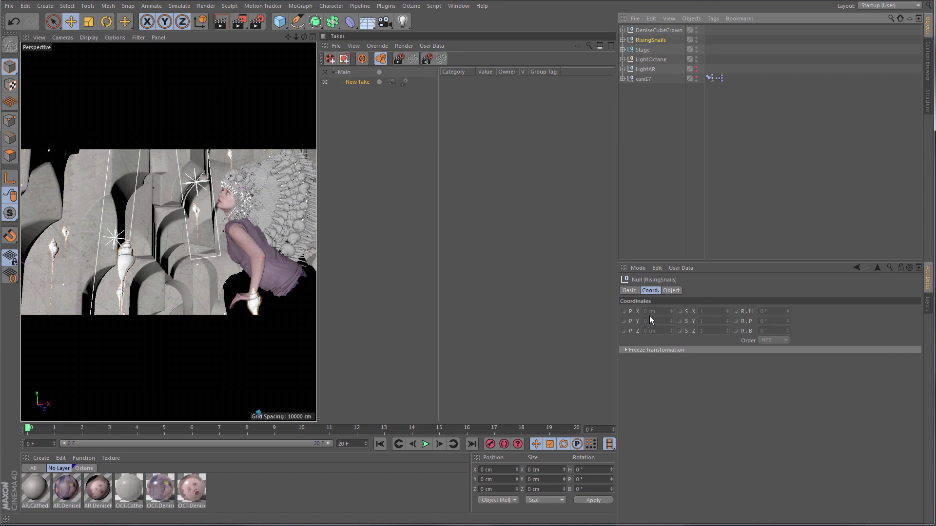
Enable Auto Take and set the Stage null's Visible in Editor and Visible in Renderer to Off for the new take.
left_click(361, 59)
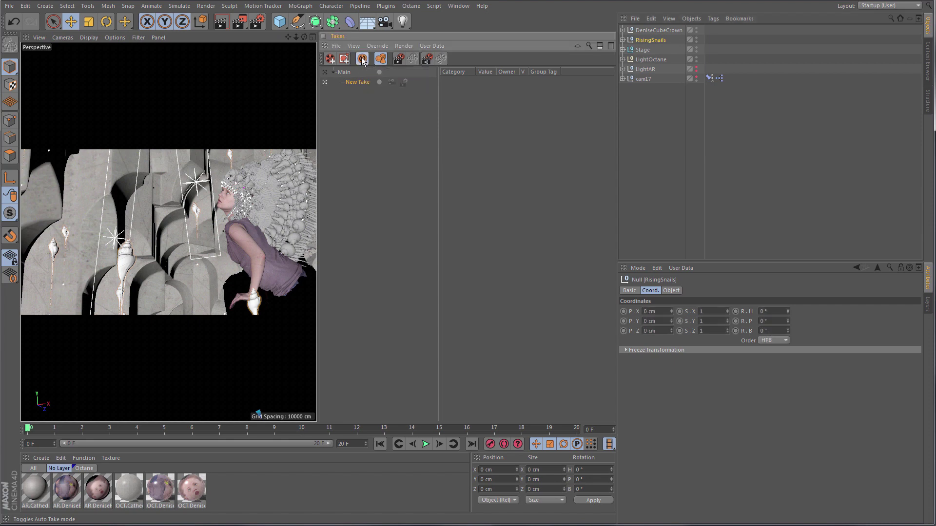
left_click(631, 49)
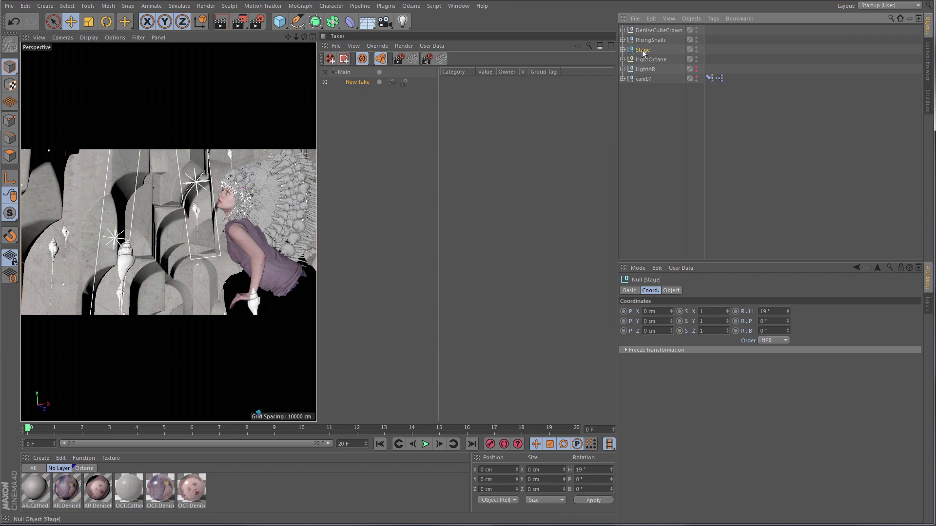
left_click(630, 292)
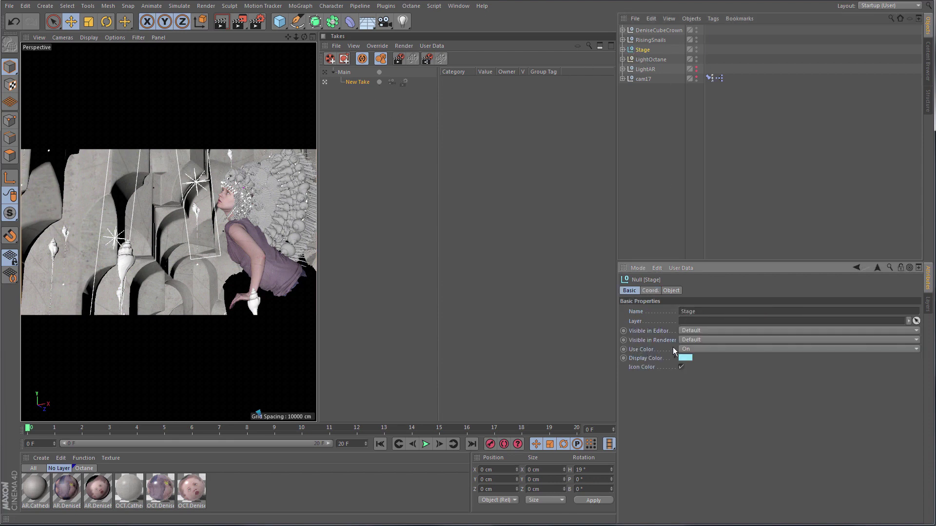
left_click(698, 331)
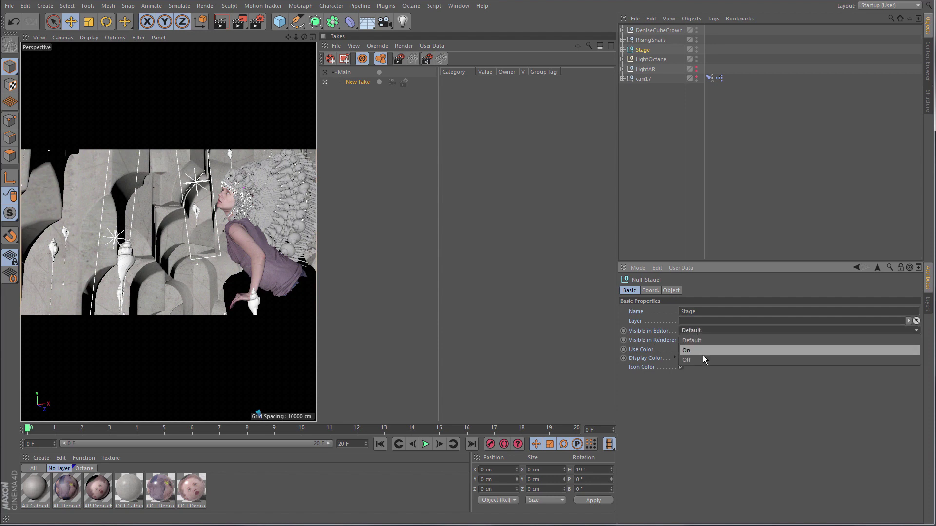
left_click(703, 361)
left_click(698, 340)
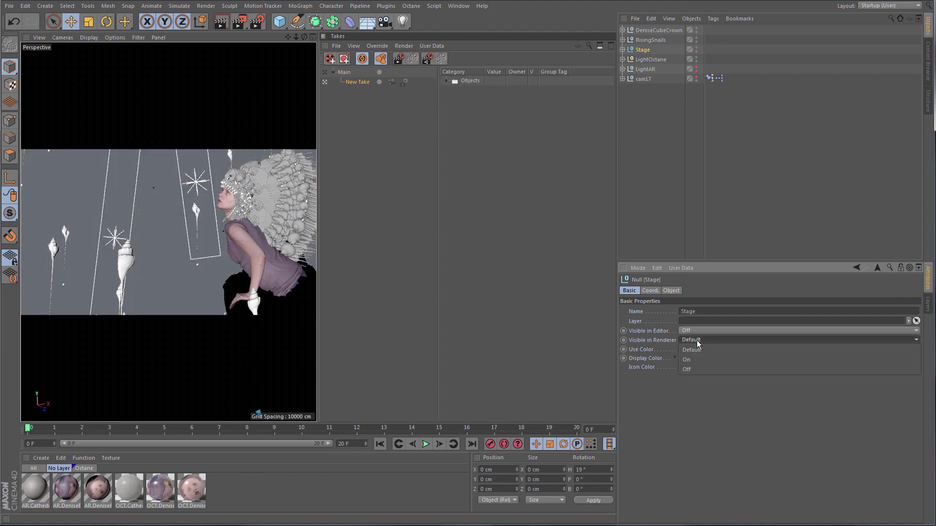
left_click(701, 369)
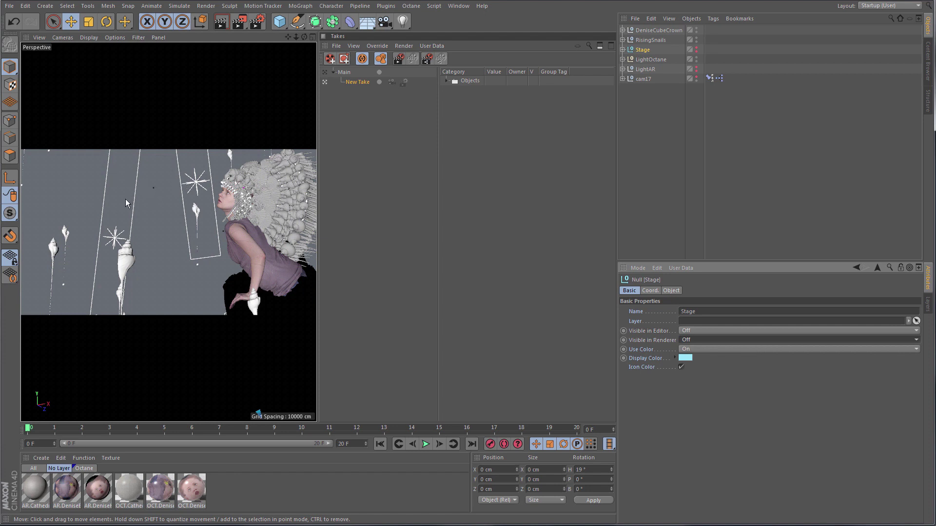
Compare the Main take with the new take by switching to Main and back.
left_click(326, 72)
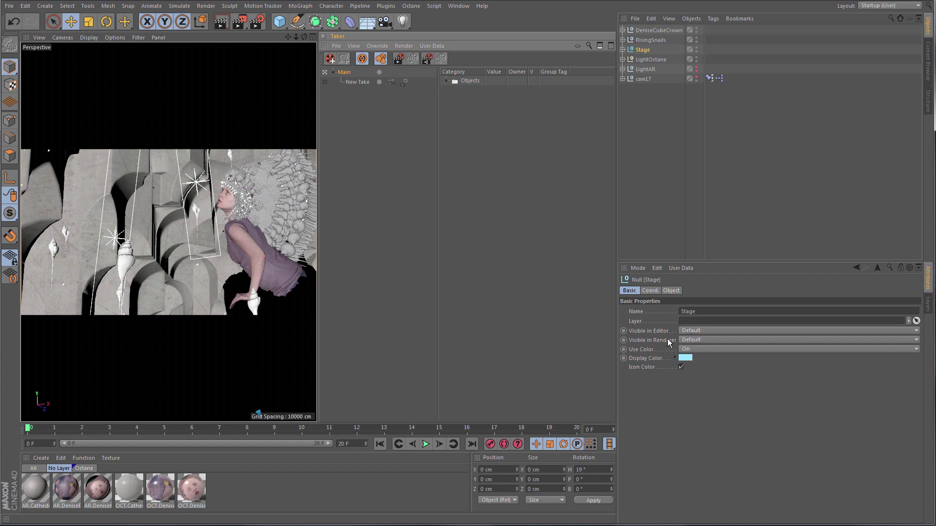
left_click(325, 82)
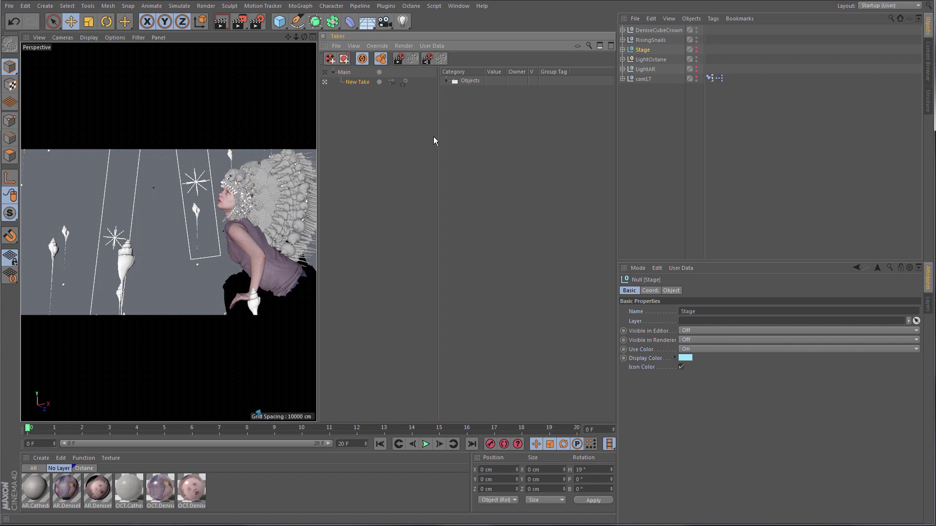
Disable Auto Take and manually override Visible in Editor and Visible in Renderer on the RisingSnails null.
left_click(362, 62)
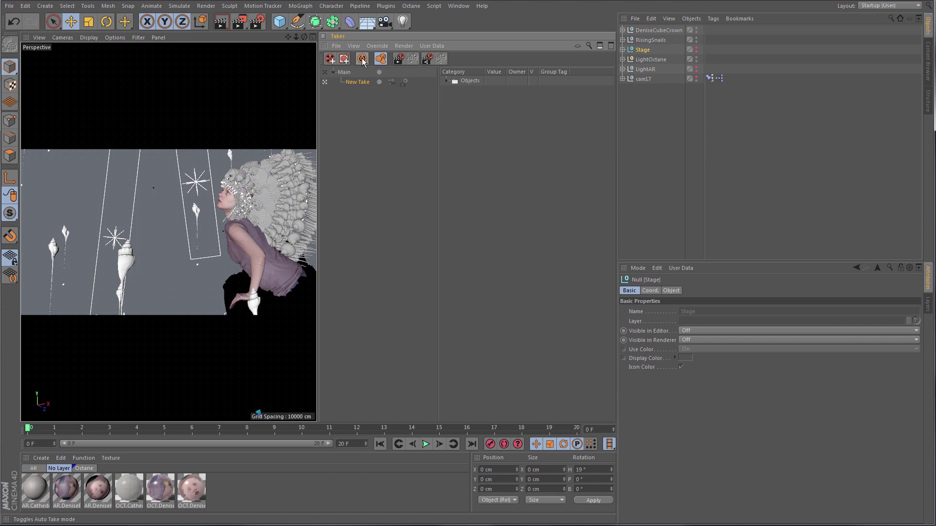
left_click(656, 40)
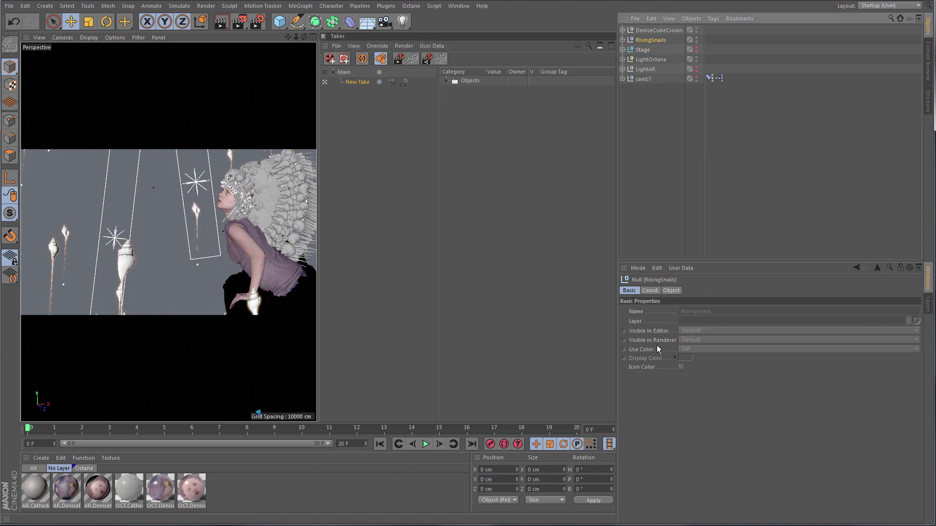
right_click(651, 332)
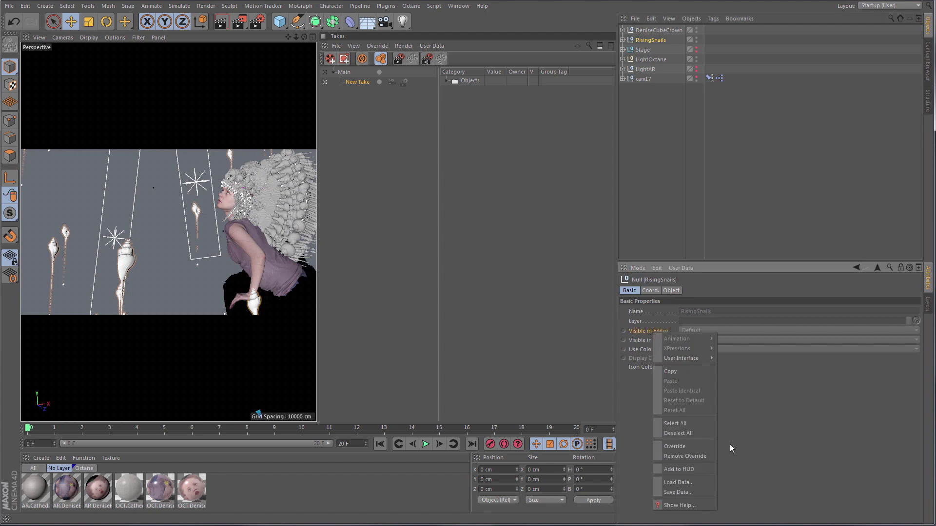
left_click(703, 448)
right_click(649, 341)
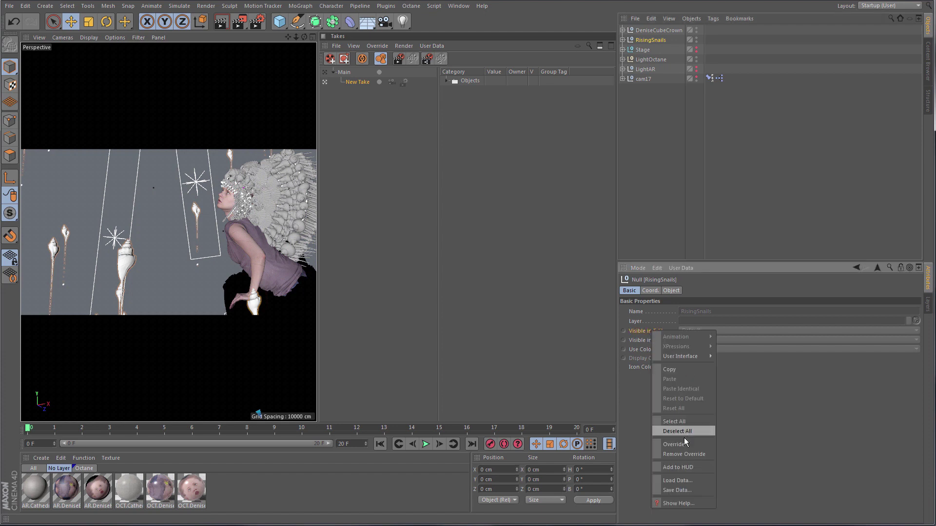
left_click(683, 437)
right_click(654, 344)
left_click(678, 405)
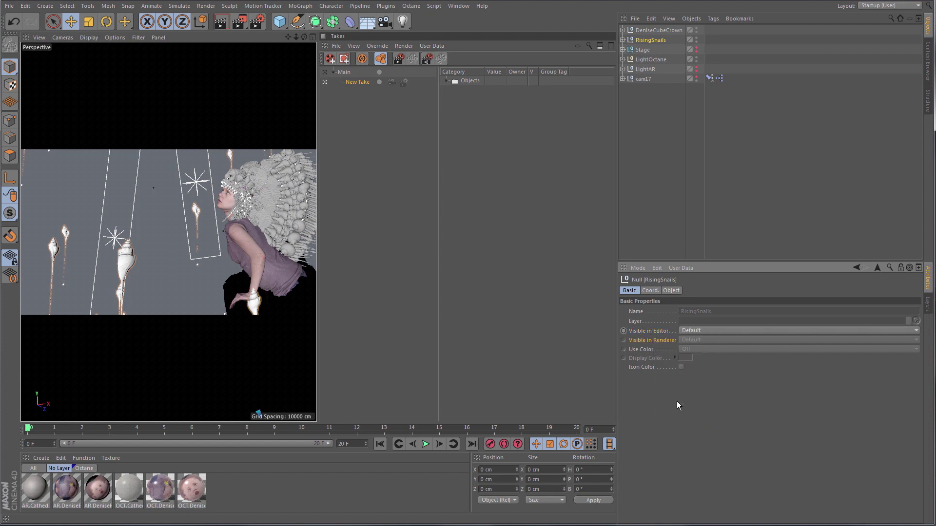
right_click(649, 345)
left_click(683, 458)
Set the RisingSnails null's overridden Visible in Editor and Visible in Renderer parameters to Off.
left_click(695, 337)
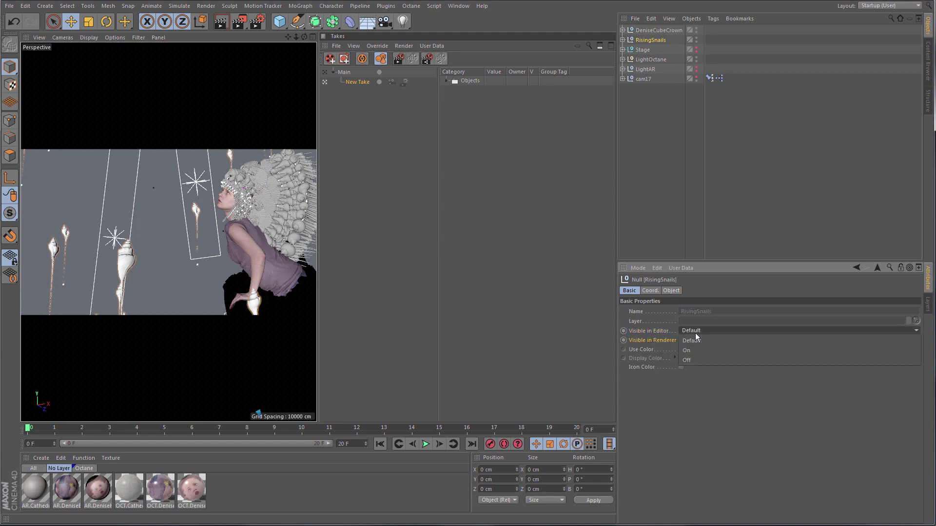
left_click(700, 355)
left_click(699, 341)
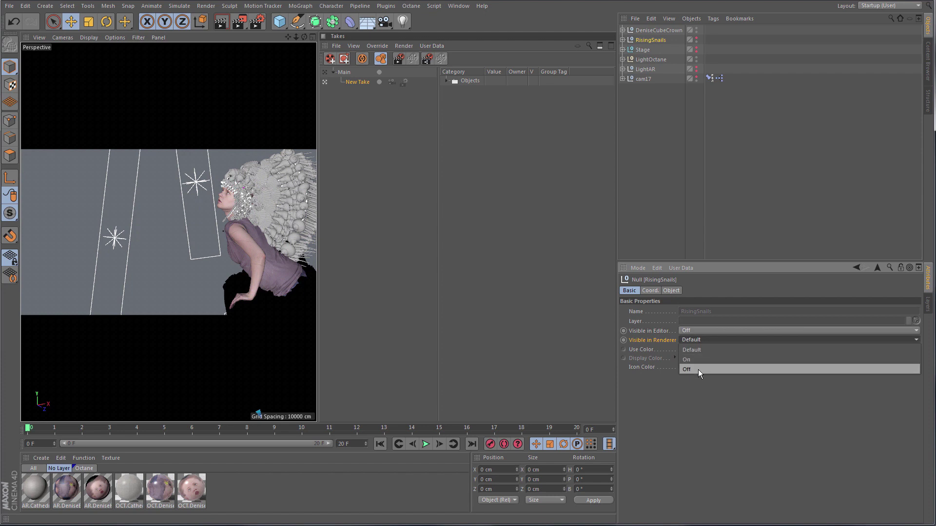
left_click(698, 370)
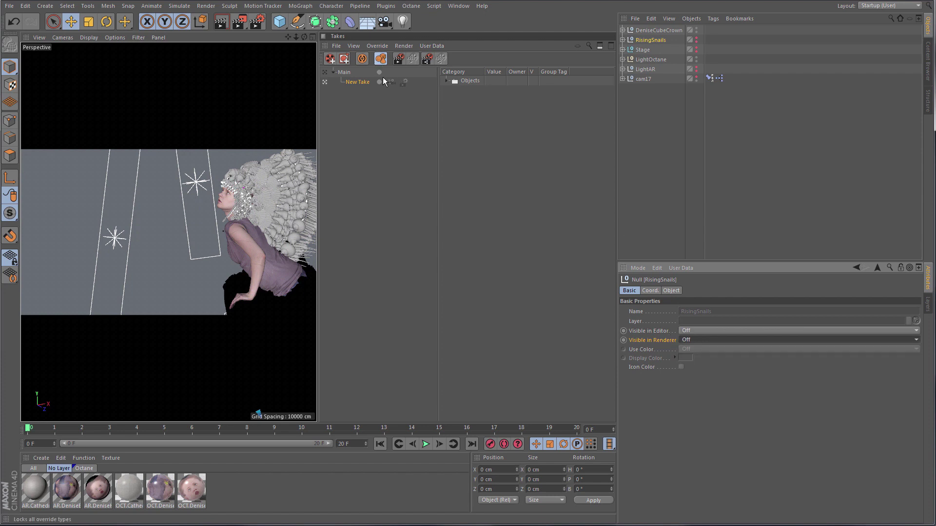
right_click(649, 343)
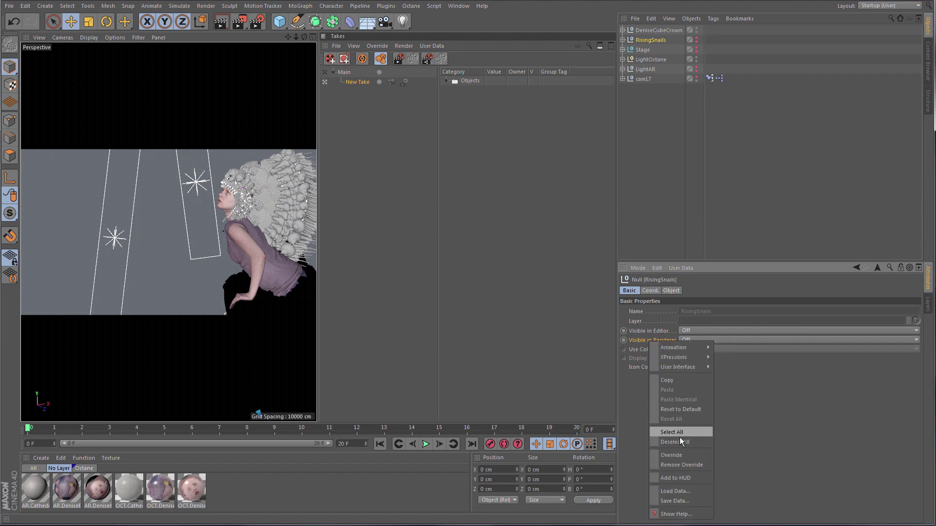
left_click(648, 294)
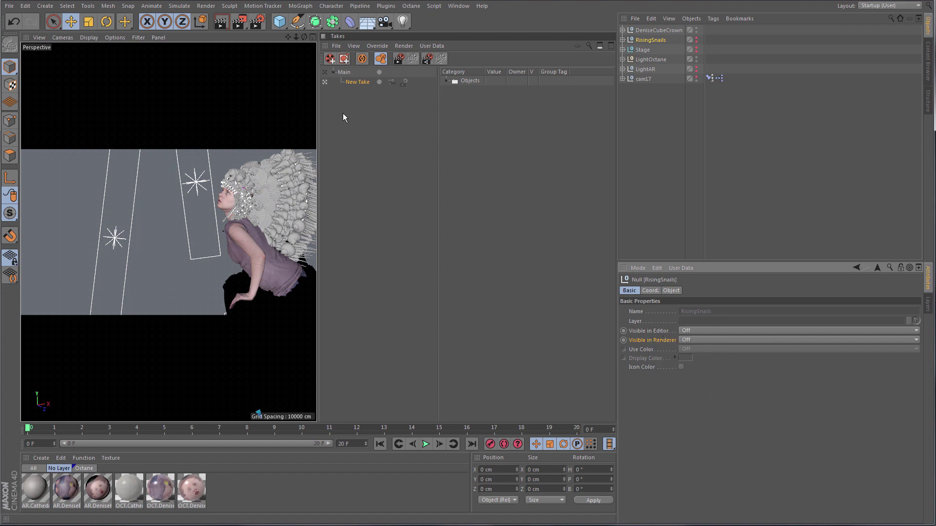
Delete the New Take under Main.
left_click(354, 82)
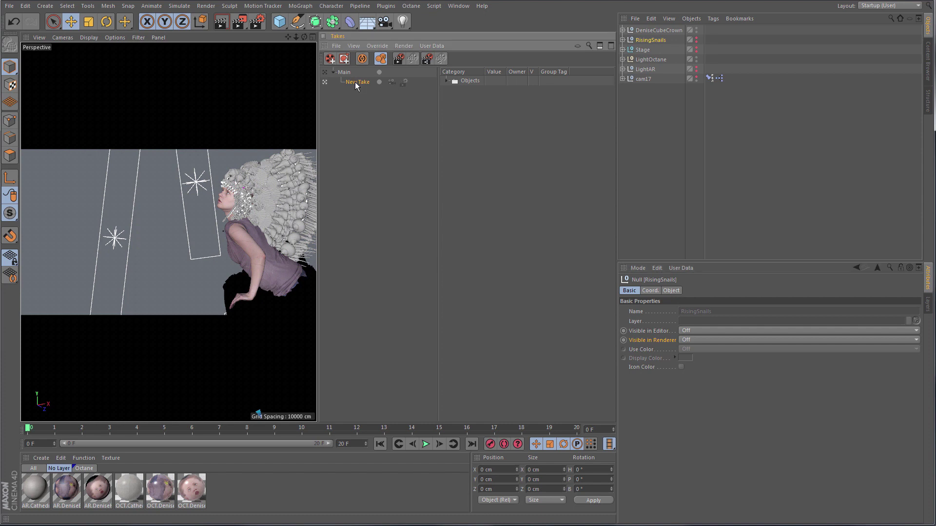
key("Delete")
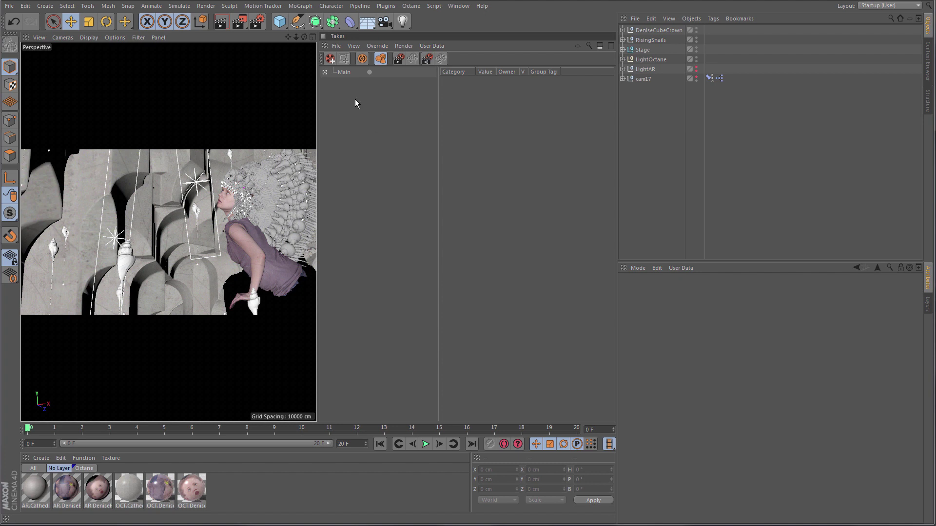
Add a take under Main and name it "animatic".
left_click(330, 59)
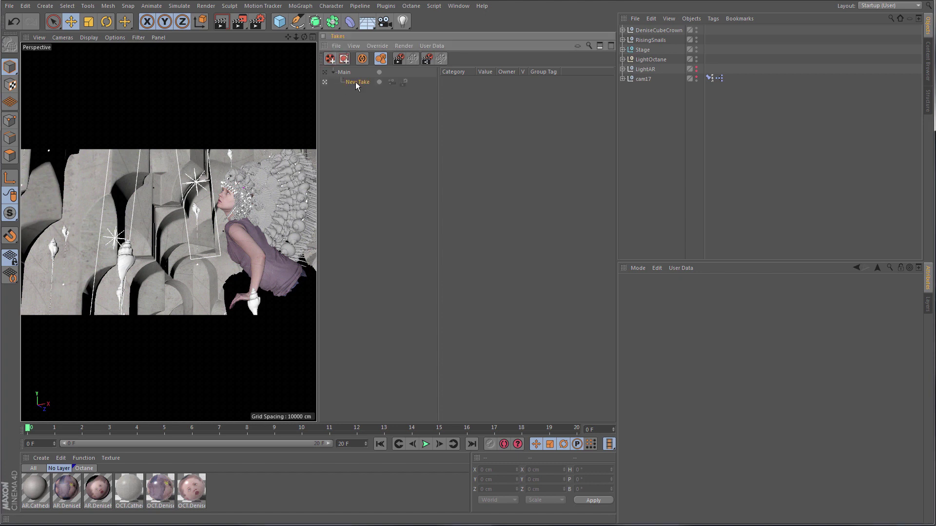
double_click(364, 83)
type("animatic")
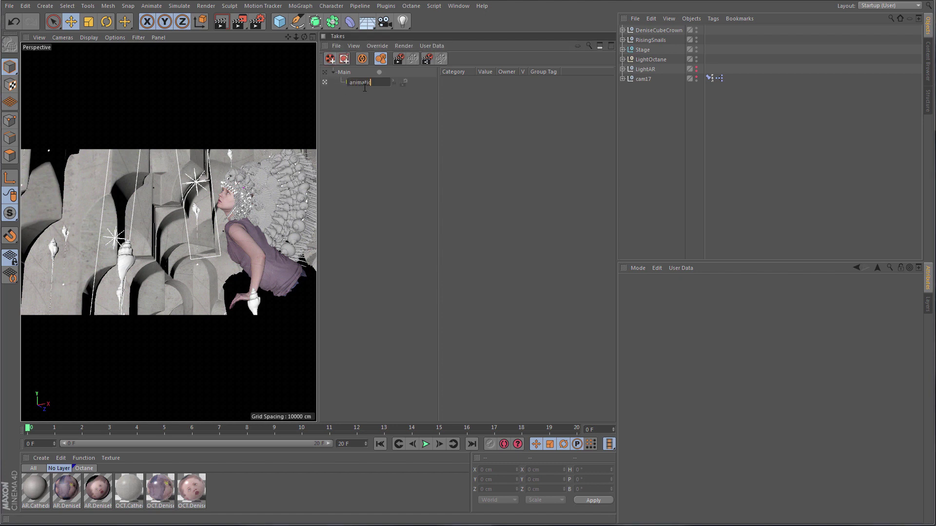
key("Return")
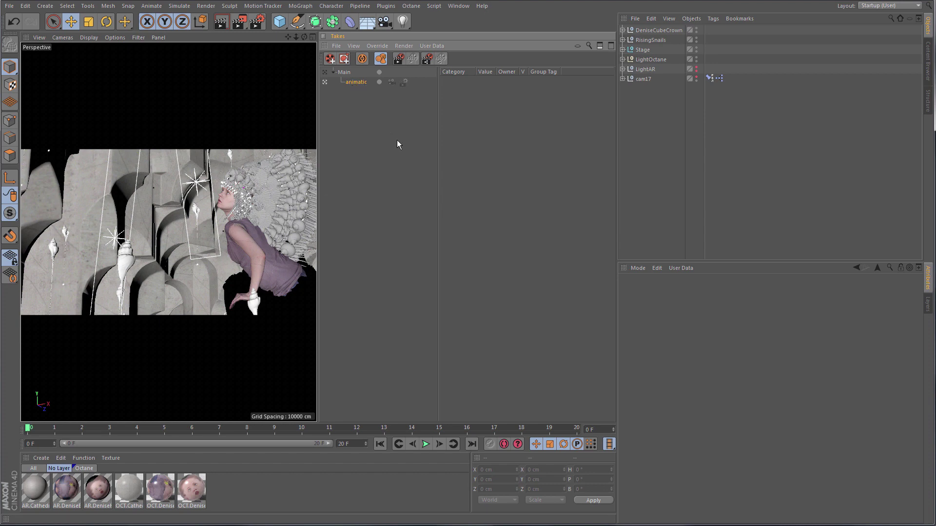
Enable Auto Take and set the LightOctane null's Visible in Editor and Visible in Renderer to Off in the animatic take.
left_click(362, 59)
left_click(652, 59)
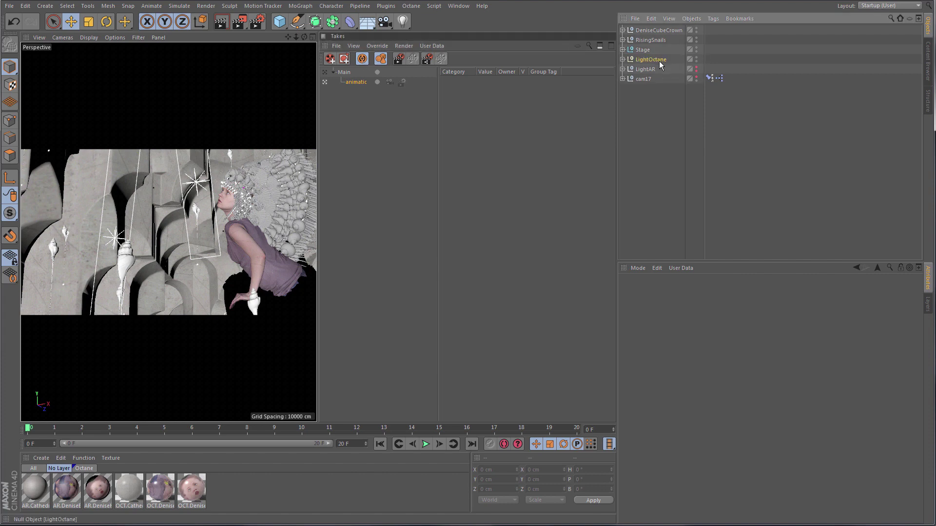
left_click(701, 330)
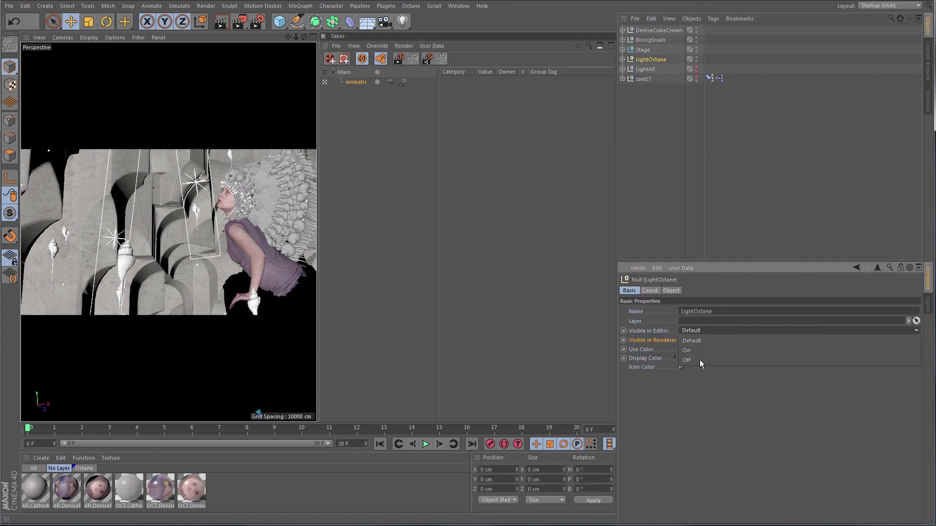
left_click(700, 360)
left_click(698, 340)
left_click(697, 364)
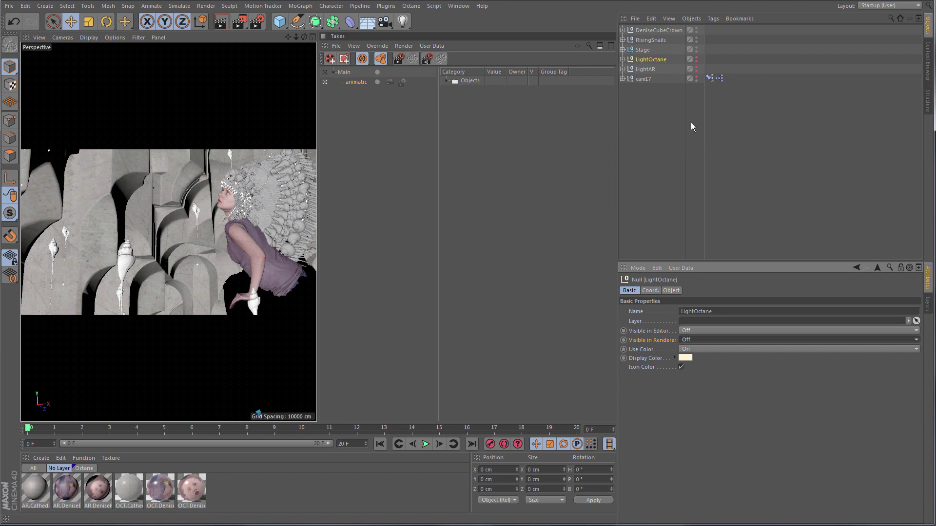
Set the LightAR null's Visible in Editor and Visible in Renderer to On in the animatic take.
left_click(651, 69)
left_click(703, 331)
left_click(701, 350)
left_click(698, 340)
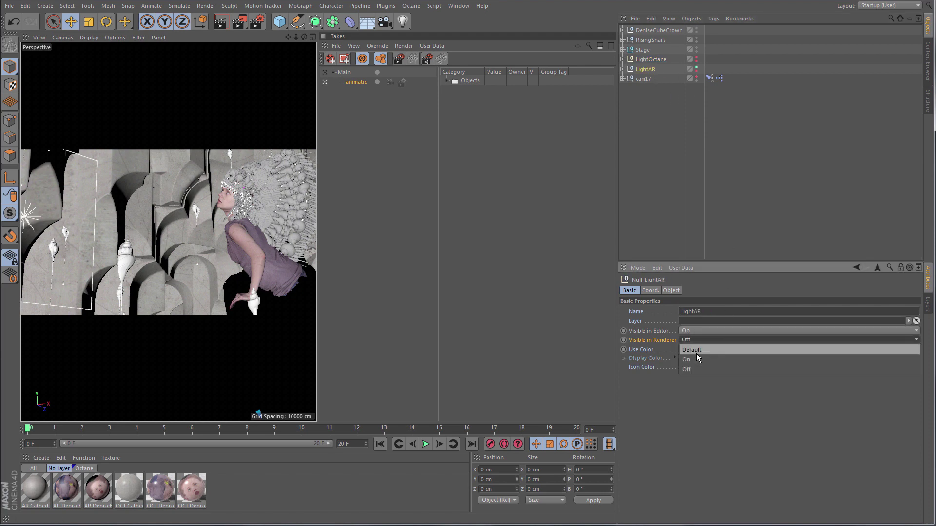
left_click(701, 356)
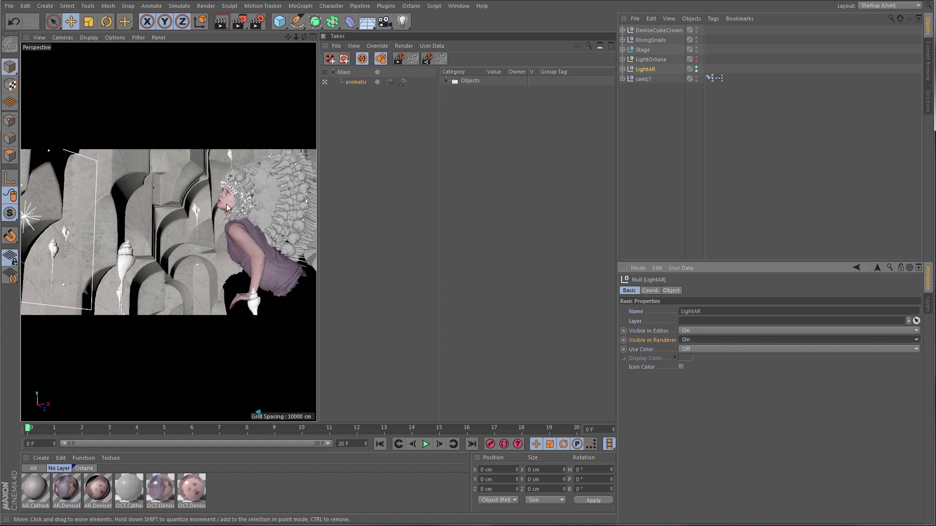
Replace OCT.Cathedral with AR.Cathedral on all texture tags that use it in the animatic take.
right_click(128, 486)
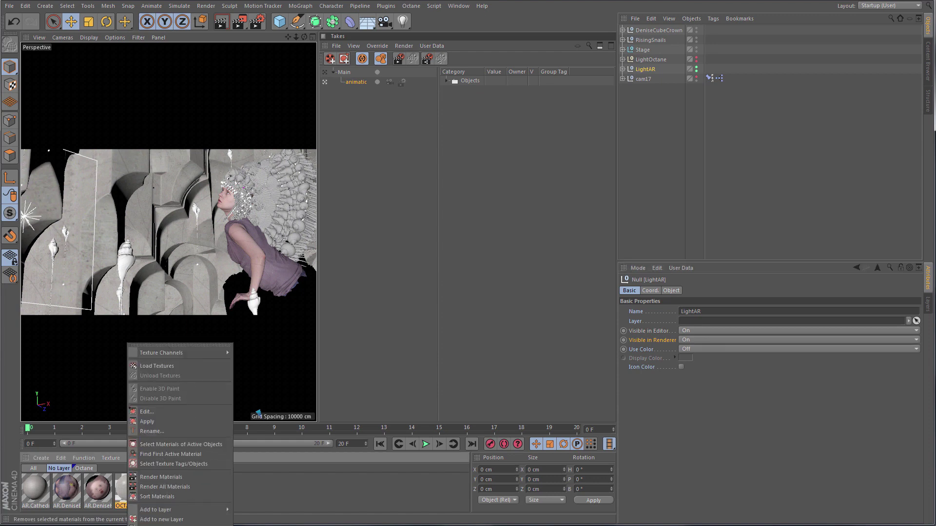
left_click(203, 464)
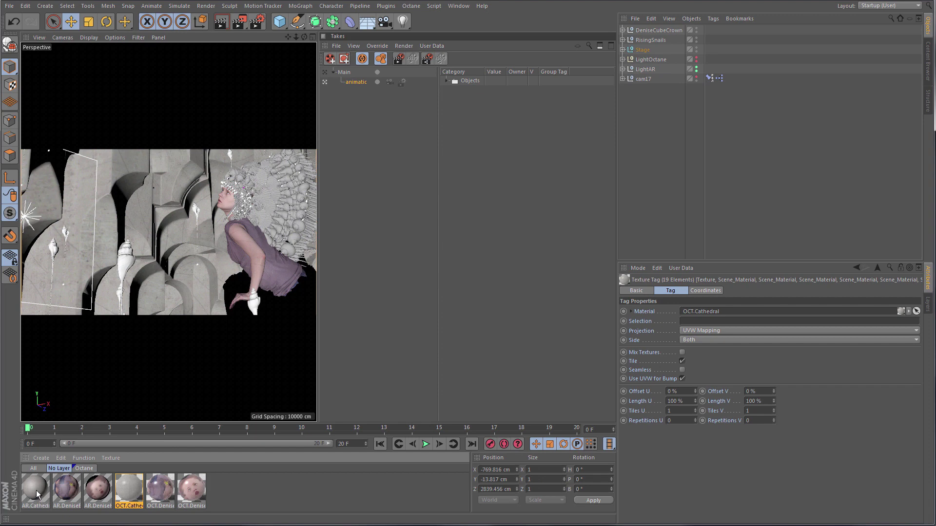
left_click_drag(34, 490, 689, 318)
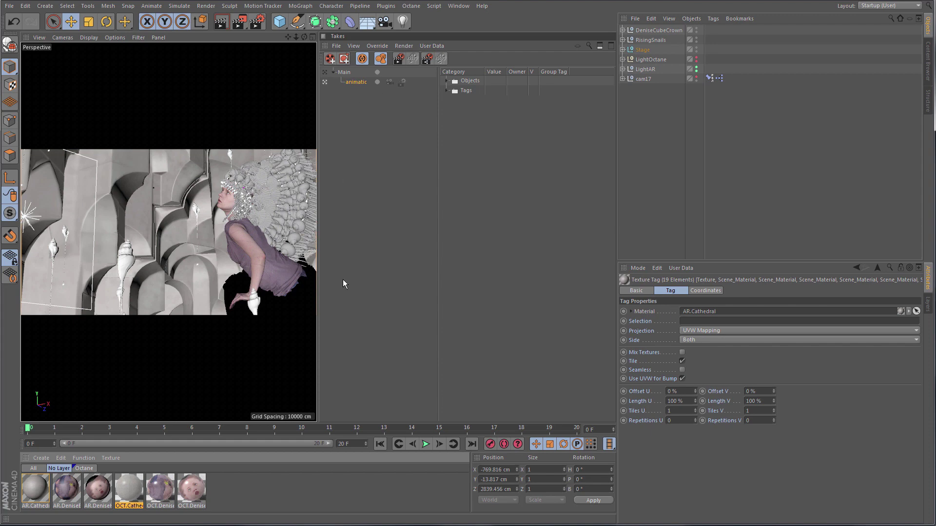
Replace OCT.DeniseBody with AR.DeniseBody and OCT.DeniseHead with AR.DeniseHead on their texture tags in the animatic take.
right_click(161, 489)
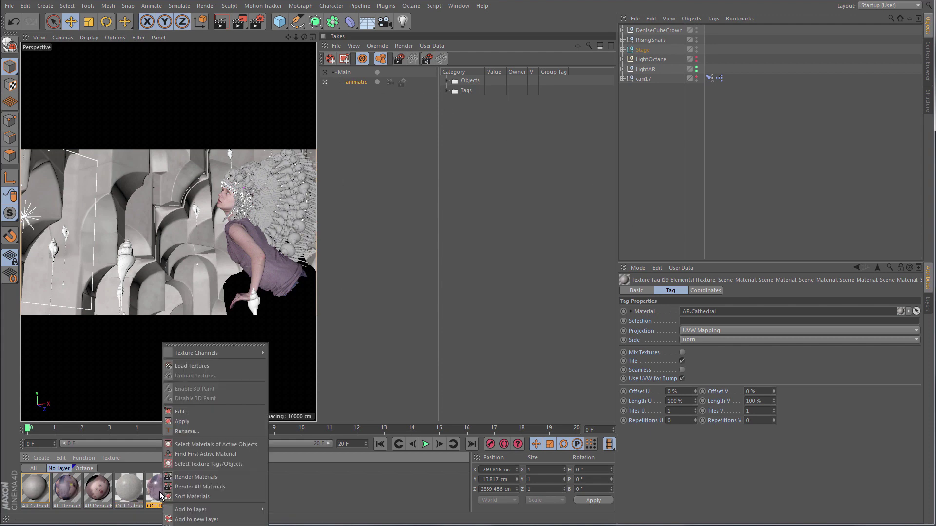
left_click(223, 464)
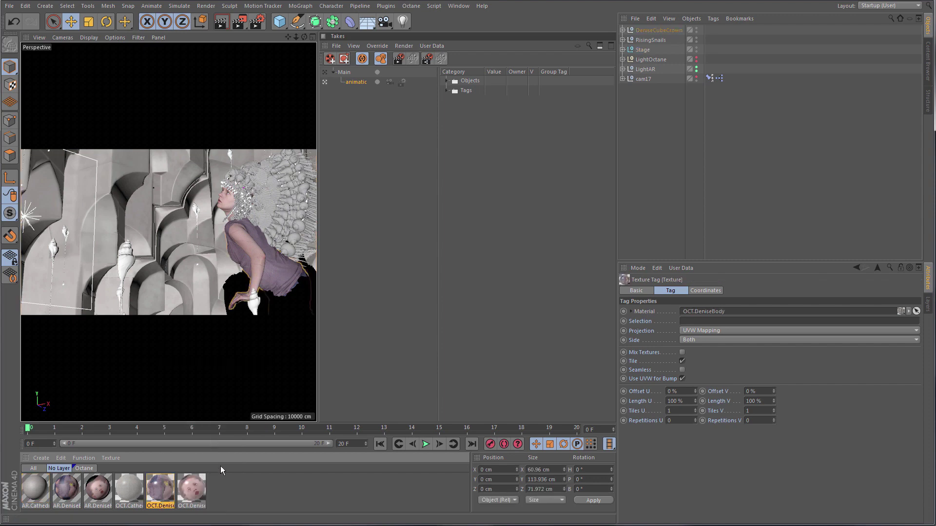
left_click_drag(72, 486, 728, 314)
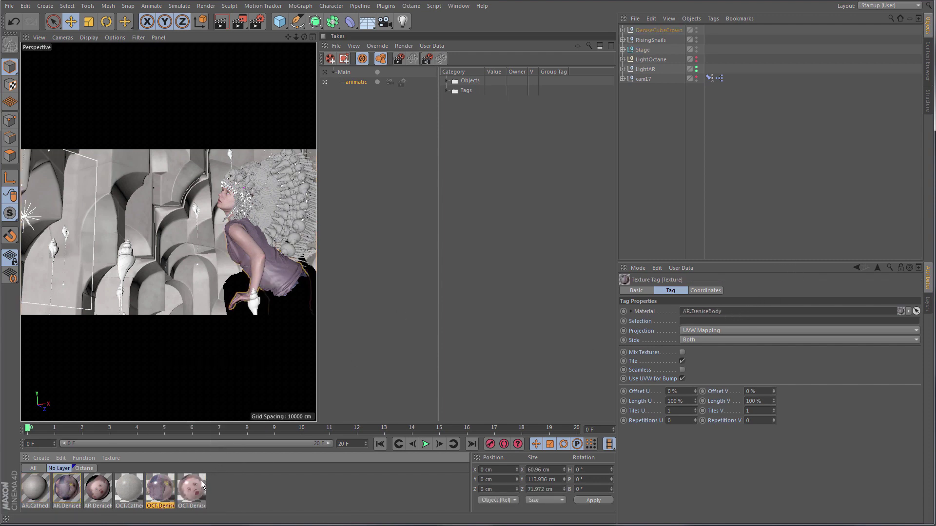
right_click(196, 493)
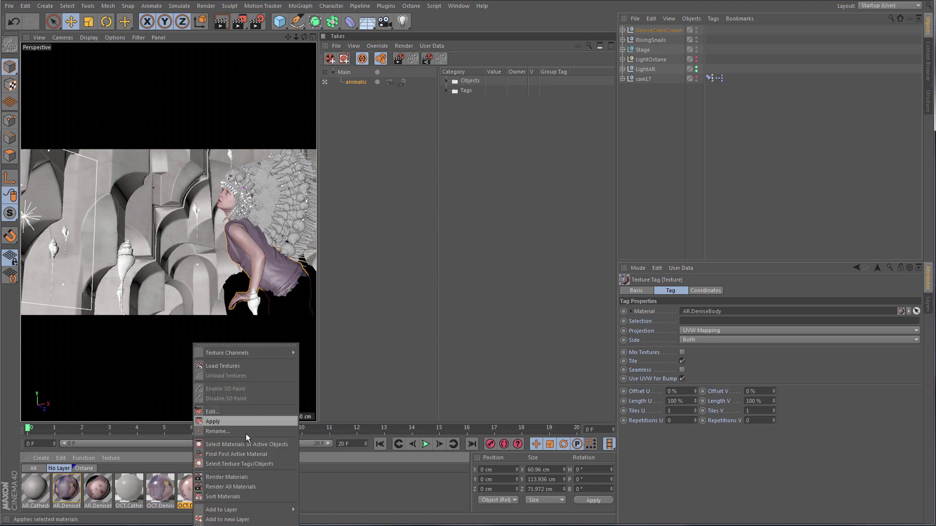
left_click(249, 466)
left_click_drag(99, 493, 730, 313)
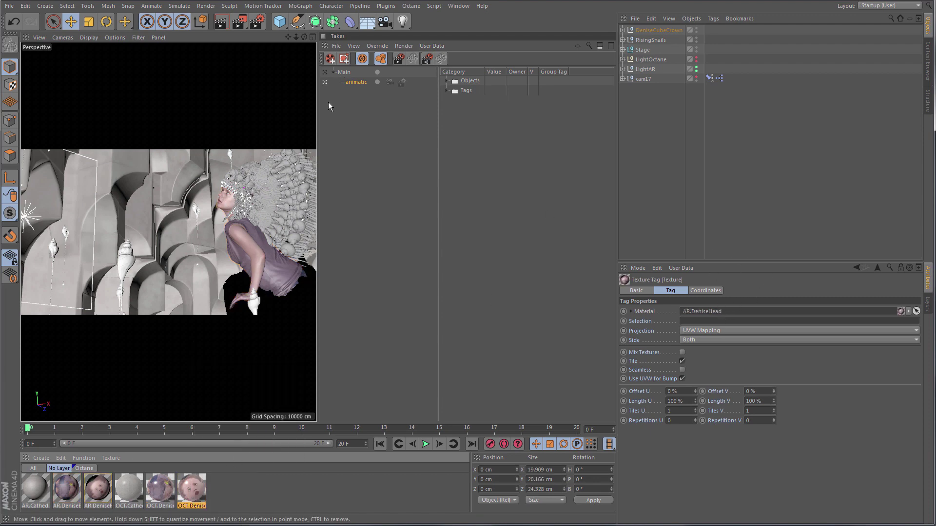
Compare the lighting and materials of the Main and animatic takes by switching between them, ending on animatic.
left_click(325, 72)
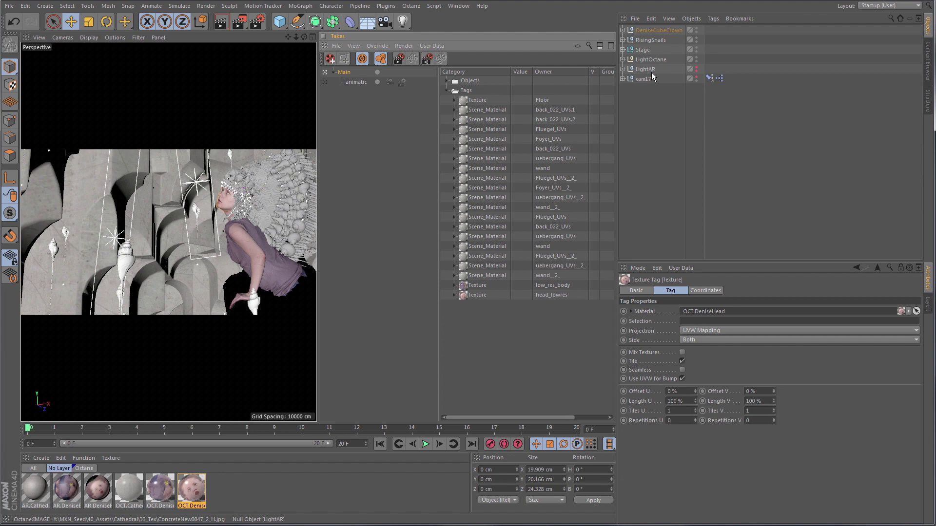
left_click(325, 83)
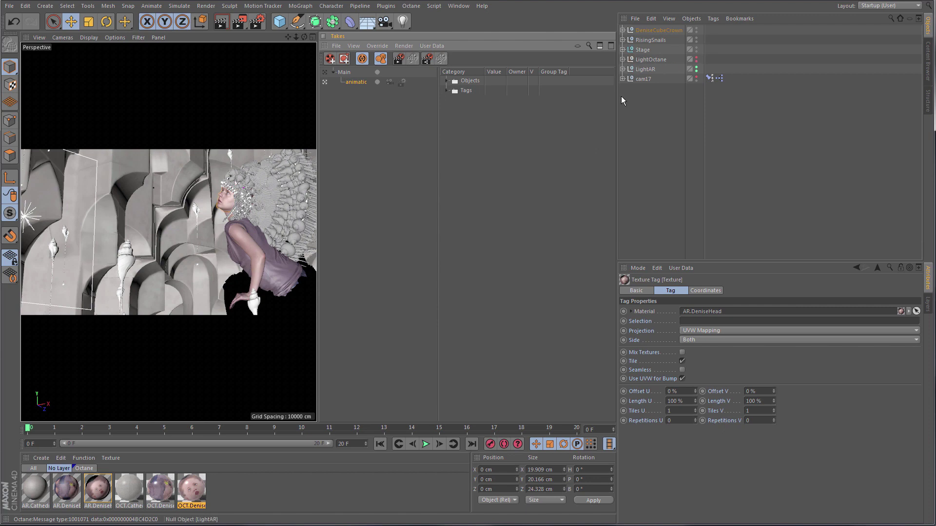
left_click(655, 312)
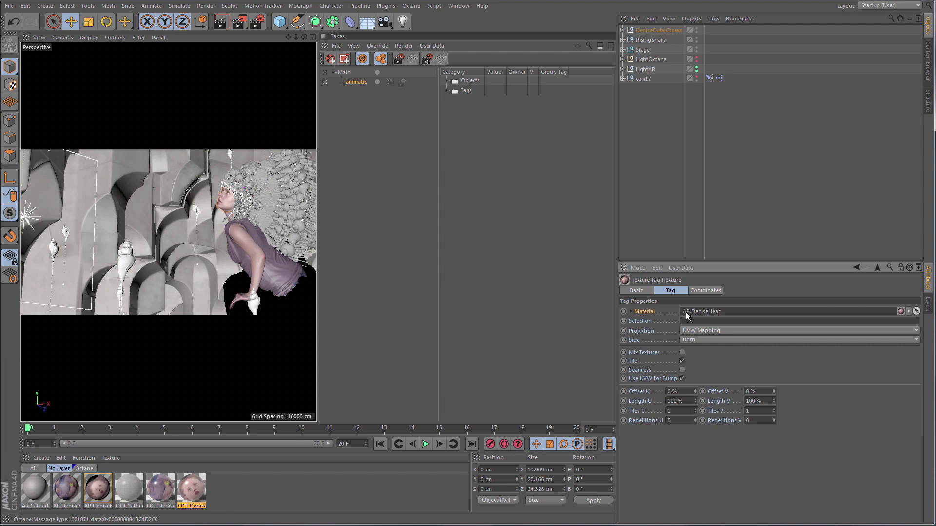
left_click(325, 71)
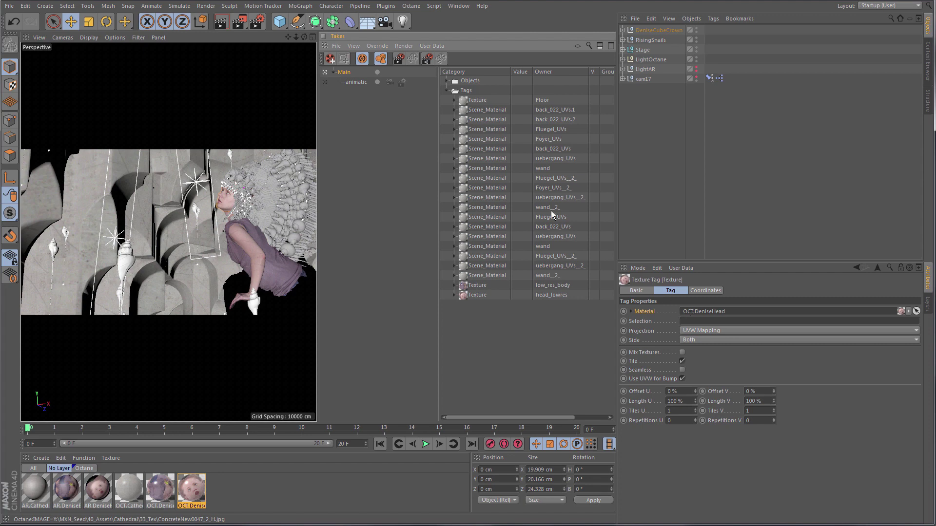
left_click(324, 82)
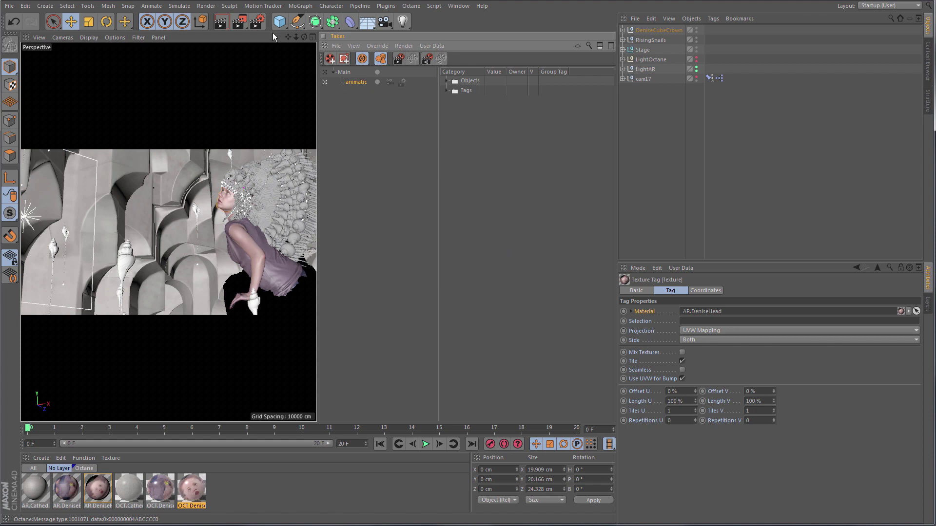
Create a new render setting alongside Octane and name it "AR".
left_click(256, 23)
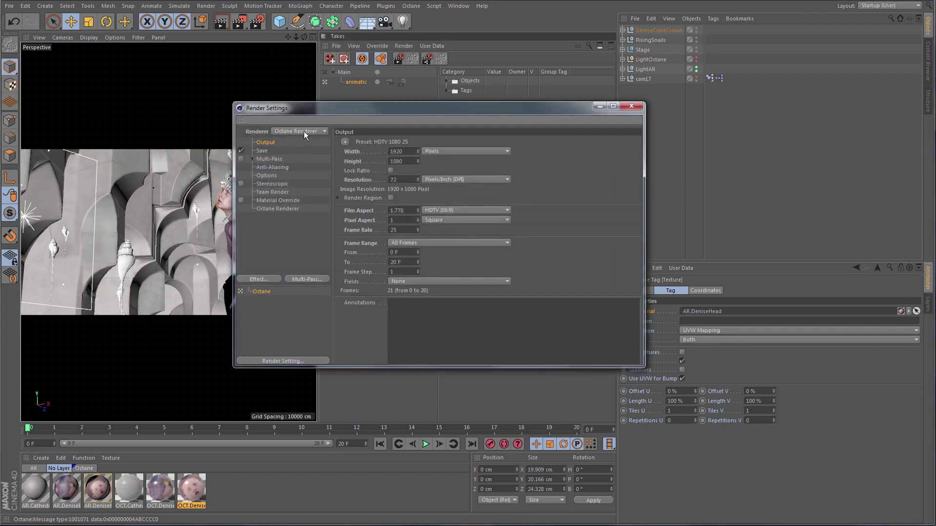
right_click(263, 298)
left_click(296, 305)
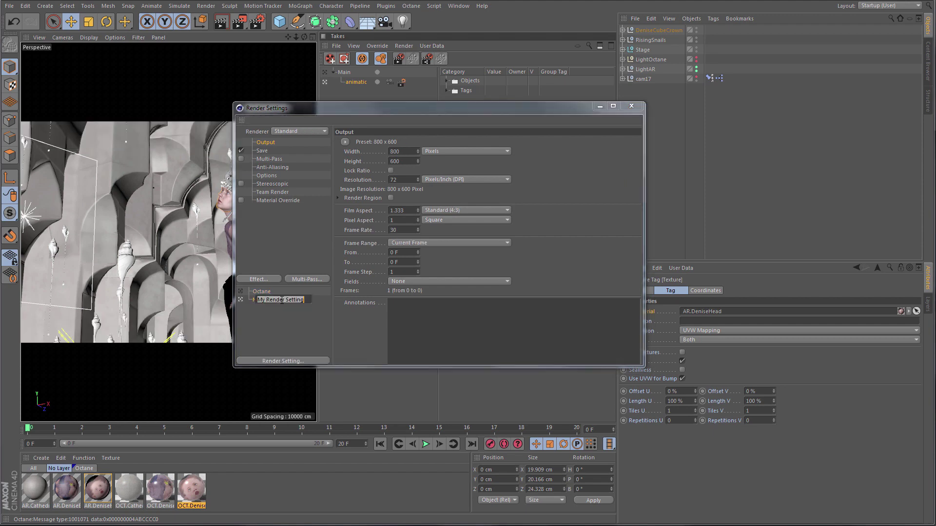
double_click(271, 300)
type("AR")
key("Return")
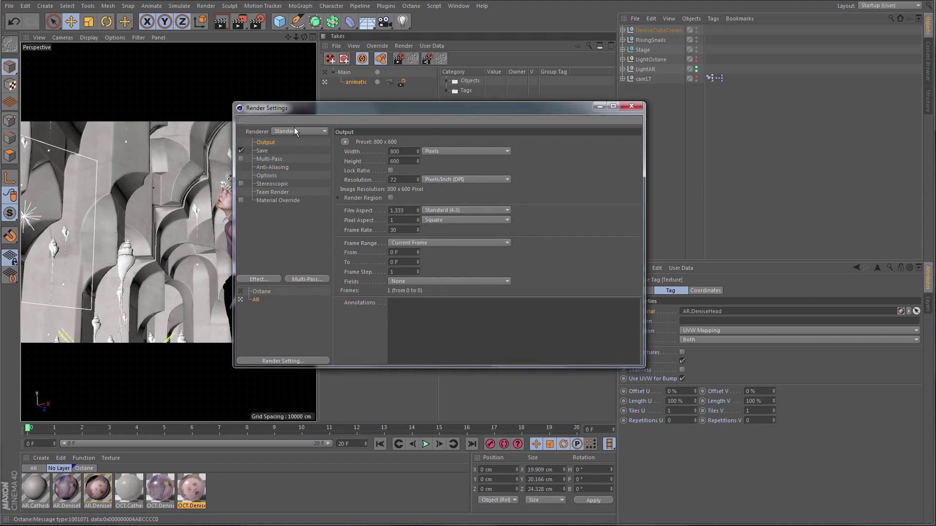
Set the AR render setting's output size to 1280 × 720 pixels and close the render settings.
double_click(404, 151)
type("1280")
key("Return")
key("Tab")
type("720")
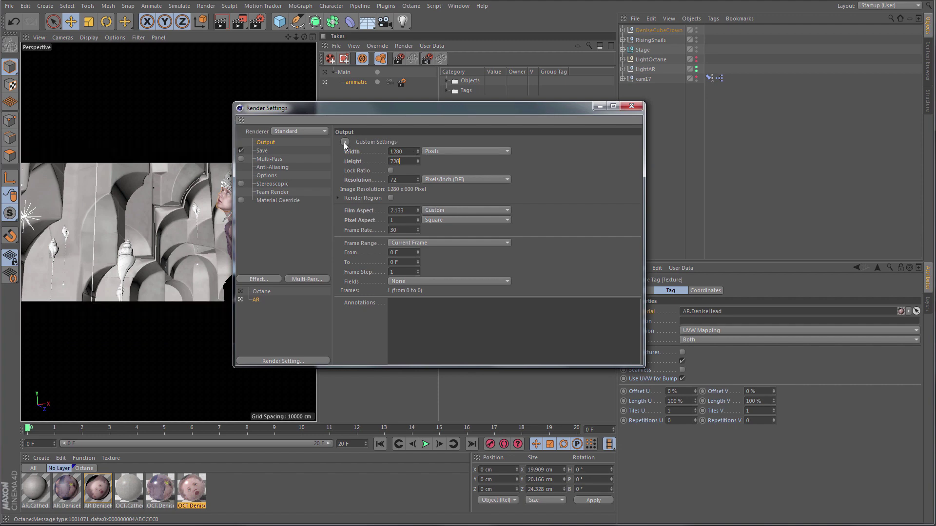
key("Return")
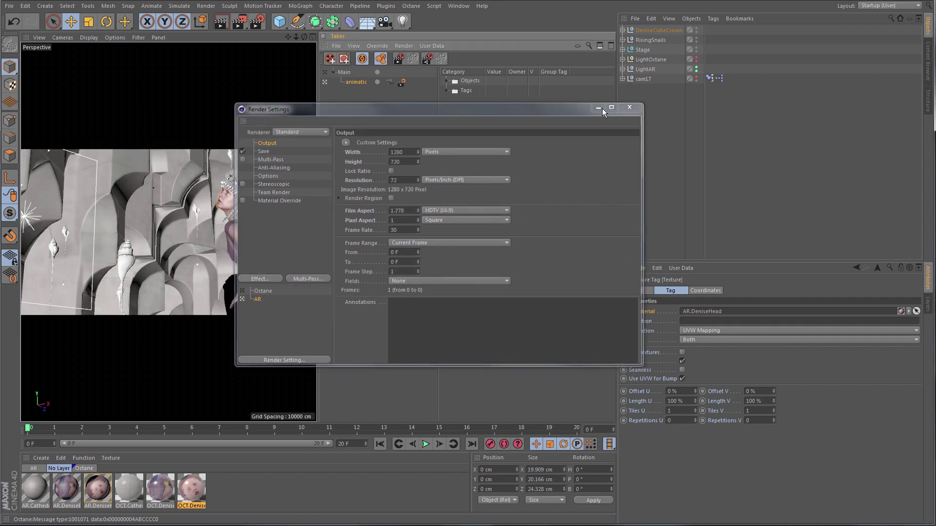
left_click(600, 107)
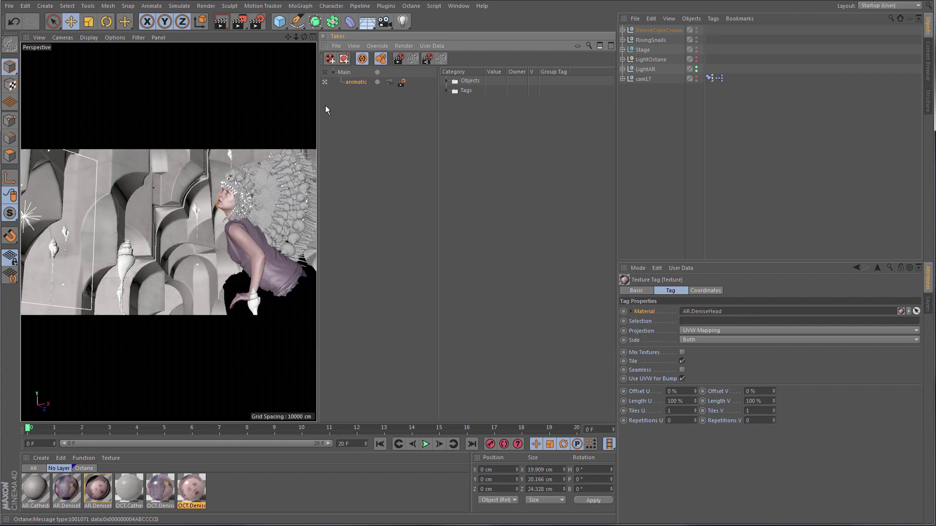
Try Octane and Inherit From Parent as the animatic take's render settings, and return it to AR.
left_click(402, 83)
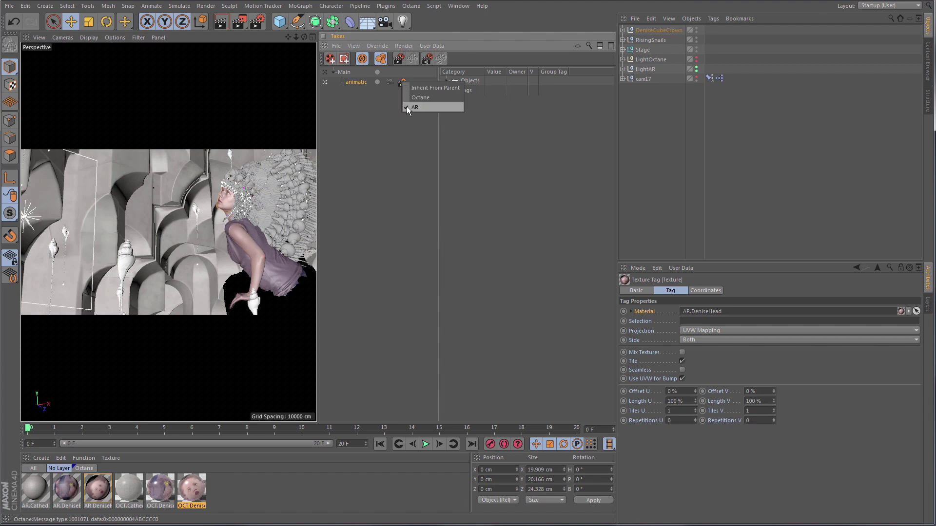
left_click(428, 98)
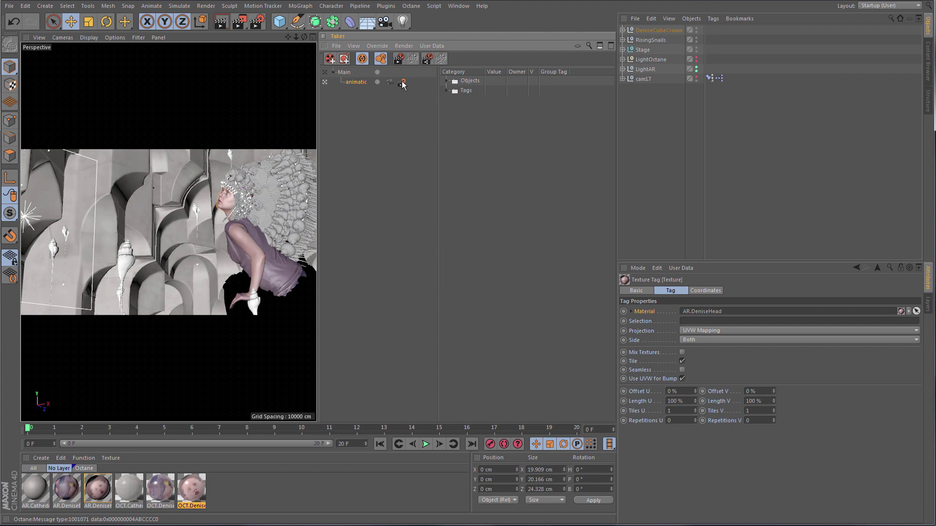
left_click(403, 84)
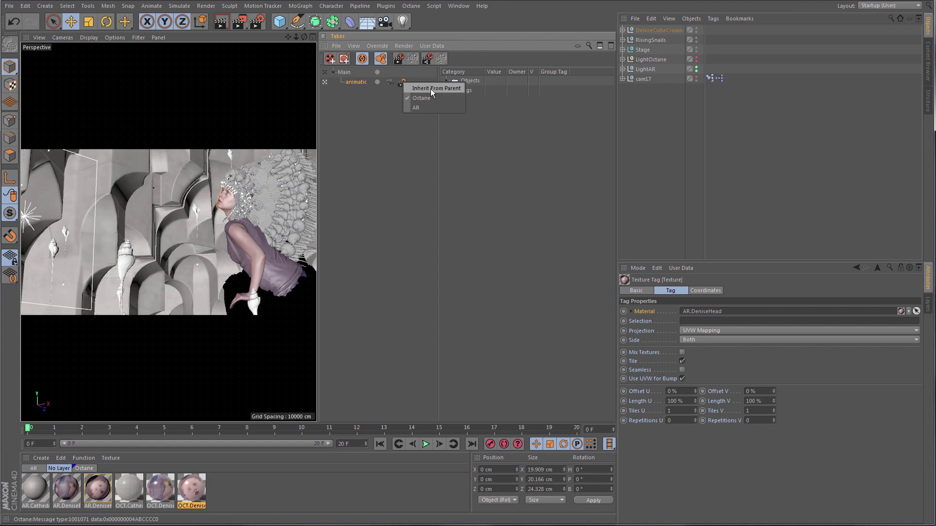
left_click(431, 89)
left_click(403, 82)
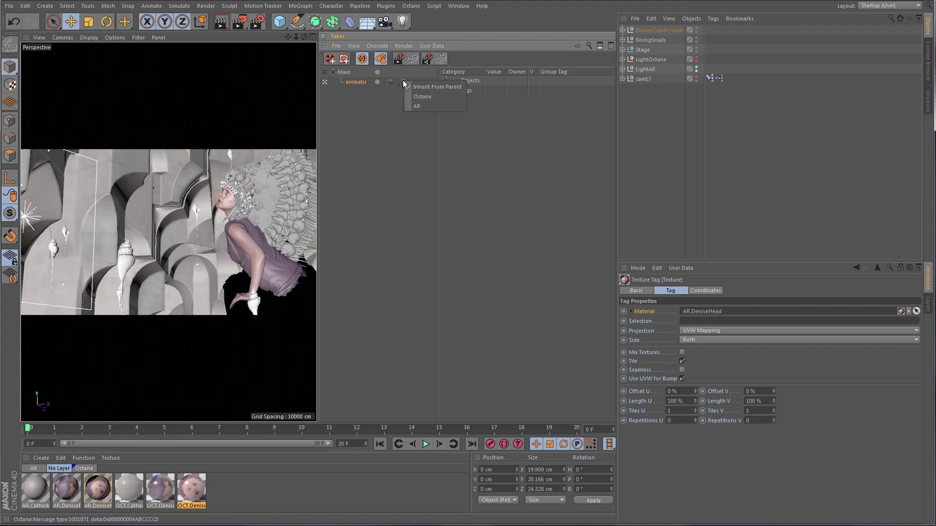
left_click(417, 107)
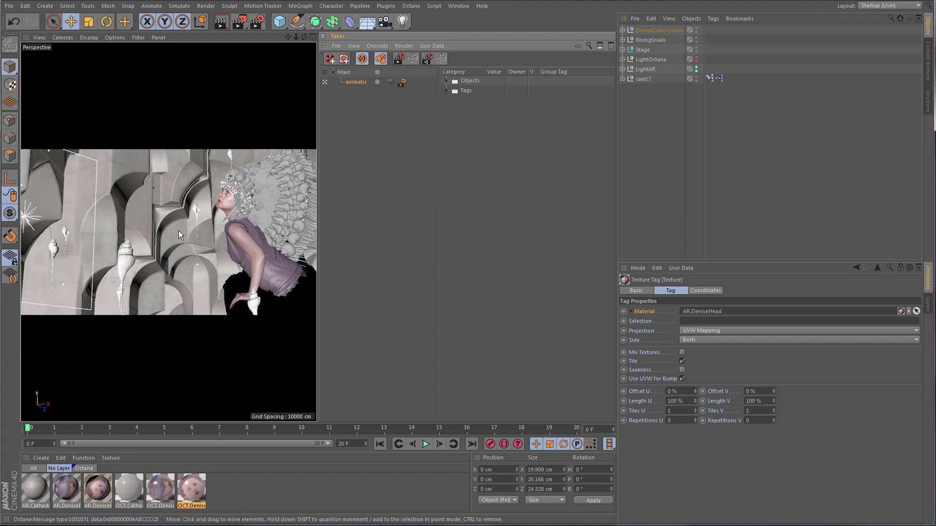
Inspect the Floor texture's material override in the Main and animatic takes and list the animatic take's overridden objects.
left_click(325, 72)
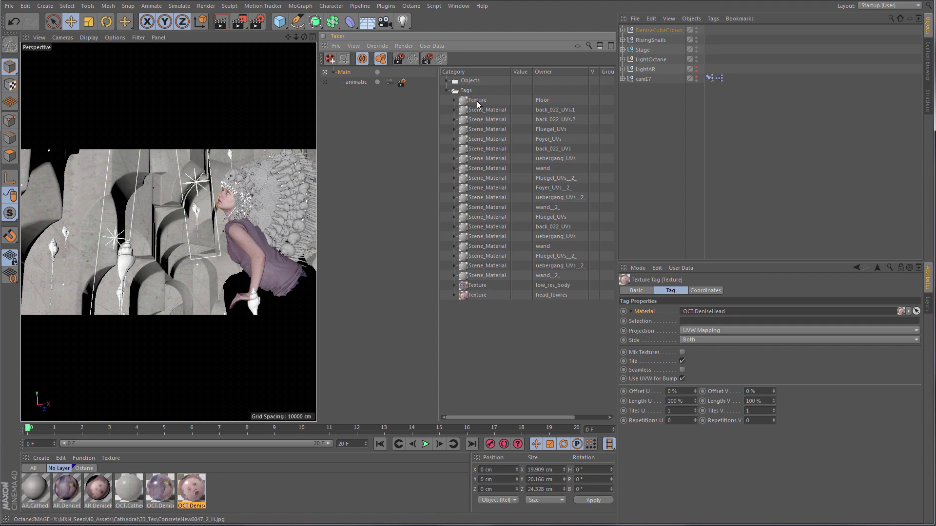
left_click(611, 46)
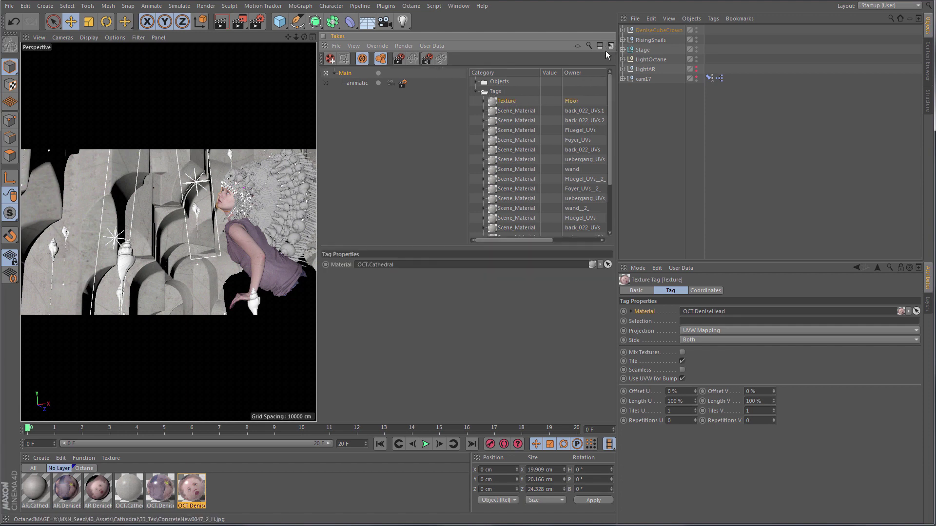
left_click(326, 84)
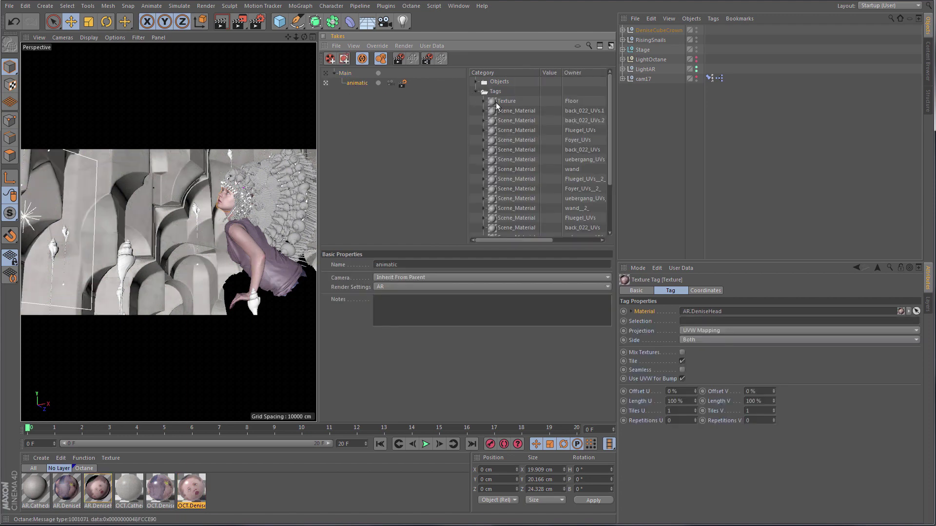
left_click(496, 102)
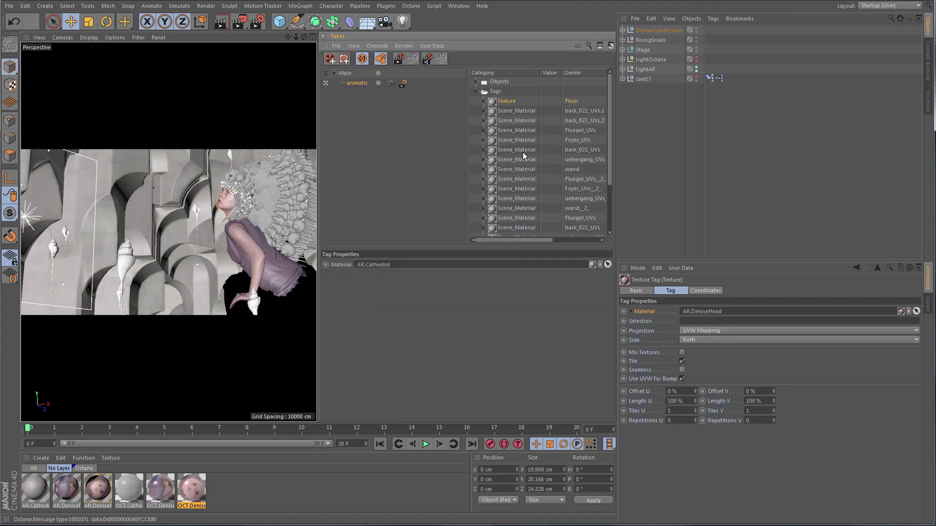
left_click_drag(610, 106, 612, 82)
left_click(475, 81)
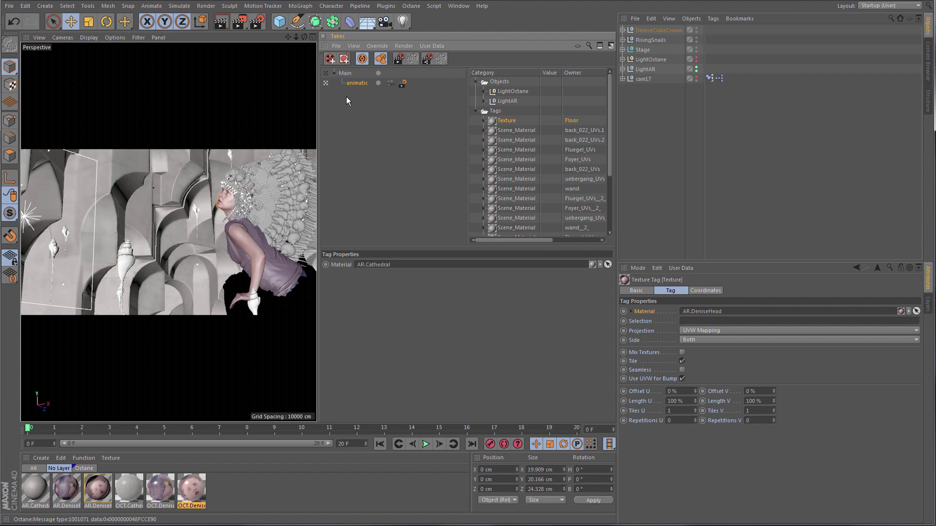
Delete the animatic take.
key("Delete")
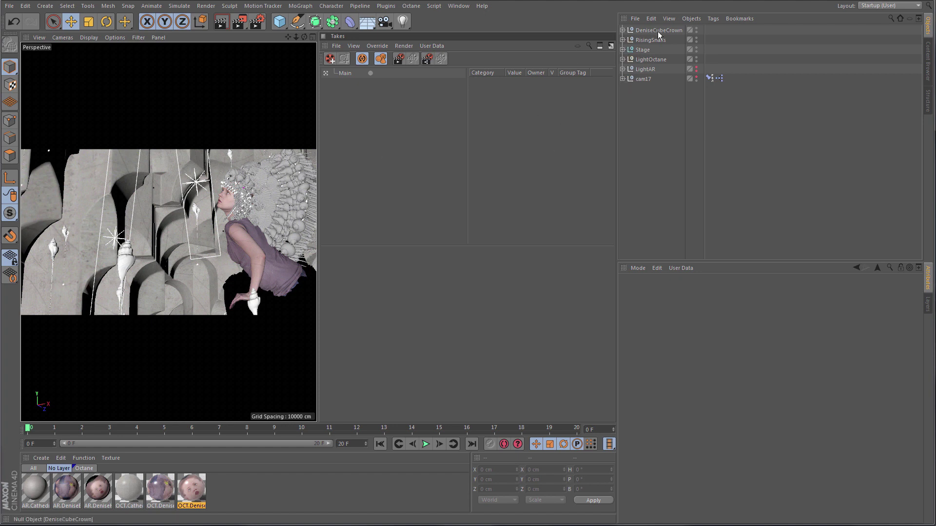
Show the object properties of the Cloner in risingSnails_Speed01 and add a new take under Main.
left_click(623, 39)
left_click(628, 69)
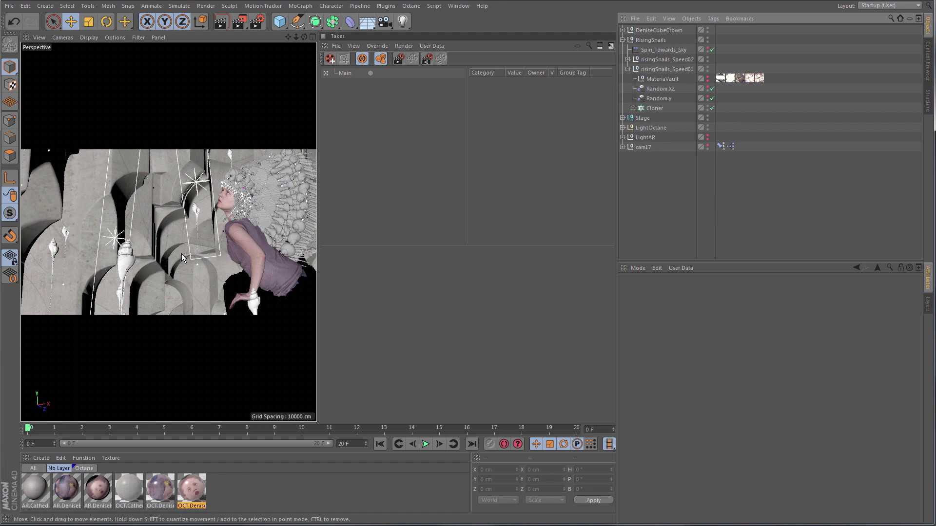
left_click(655, 108)
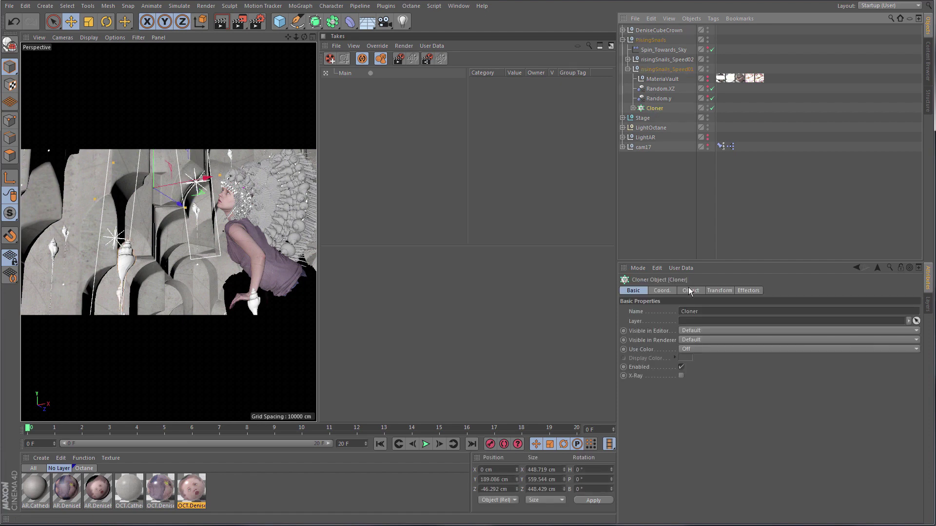
left_click(689, 290)
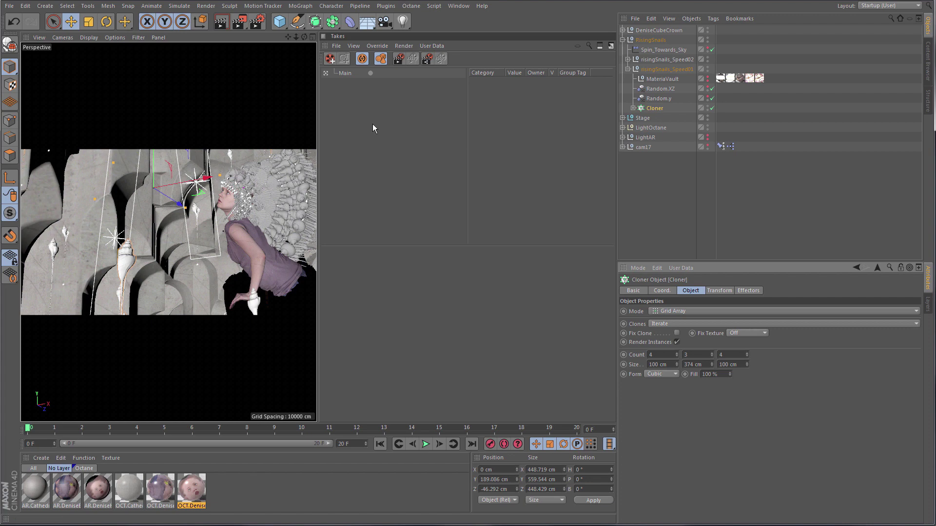
left_click(330, 58)
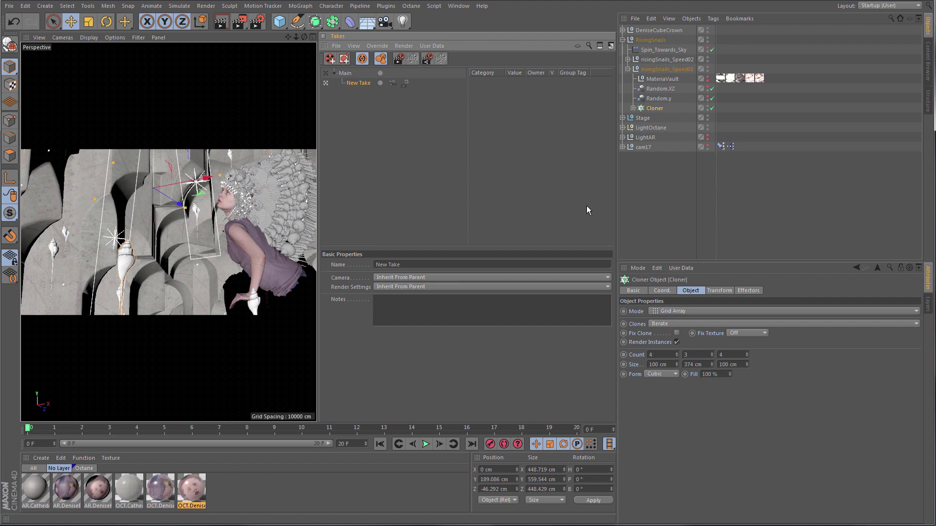
Override the Cloner's grid count with 6, 6 and 6 in the new take.
double_click(663, 355)
type("6")
key("Tab")
type("6")
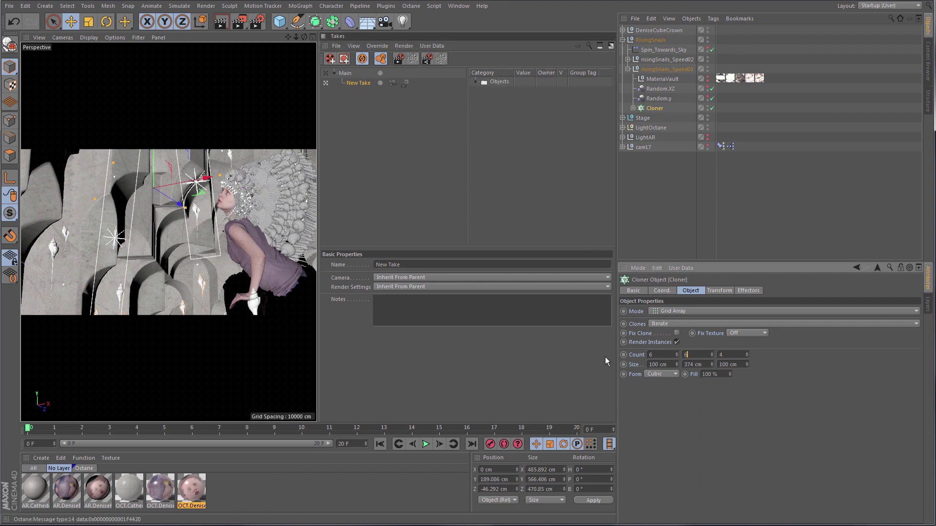
key("Tab")
type("6")
key("Return")
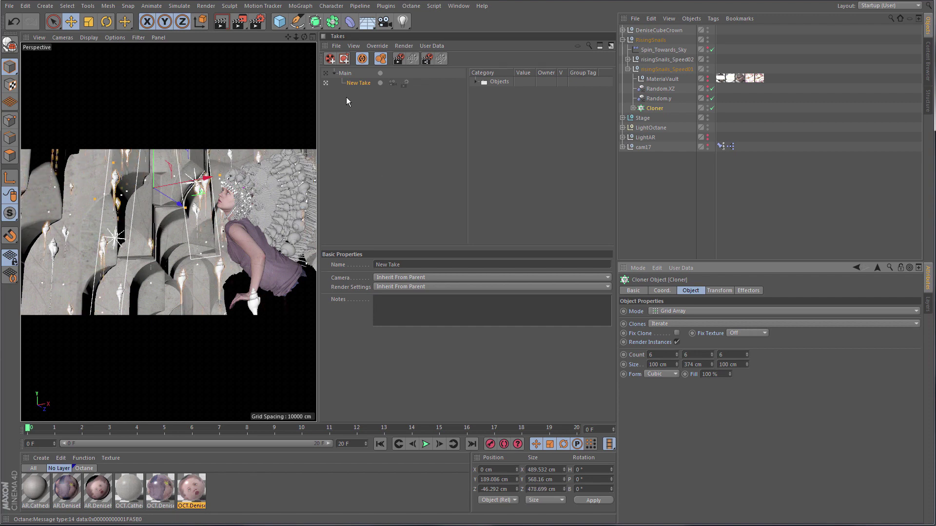
Add a second take under Main and override the Cloner's grid count with 2, 2 and 2.
left_click(330, 58)
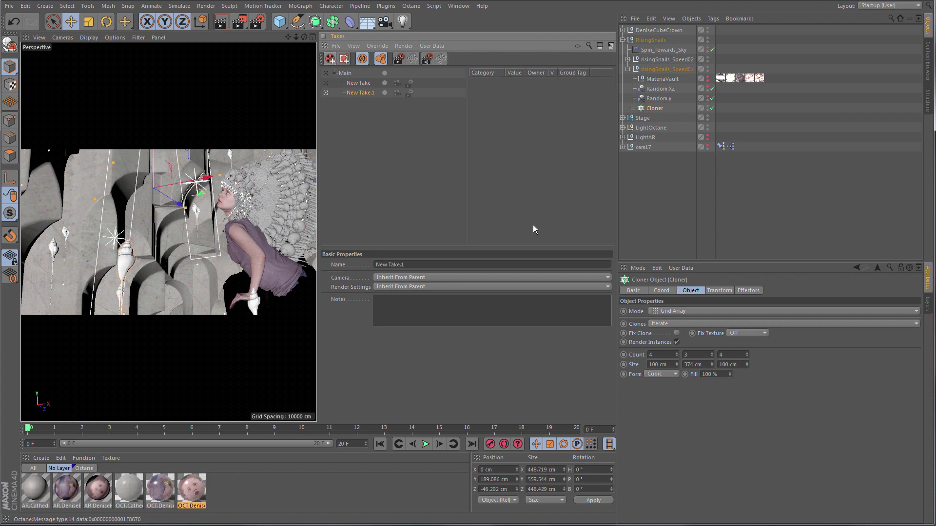
left_click(654, 354)
type("2")
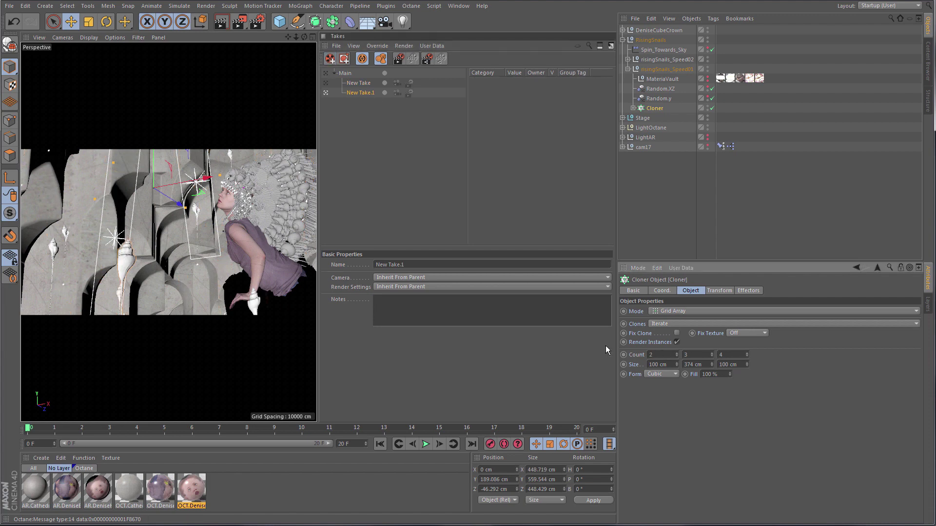
key("Tab")
type("2")
key("Tab")
type("2")
key("Return")
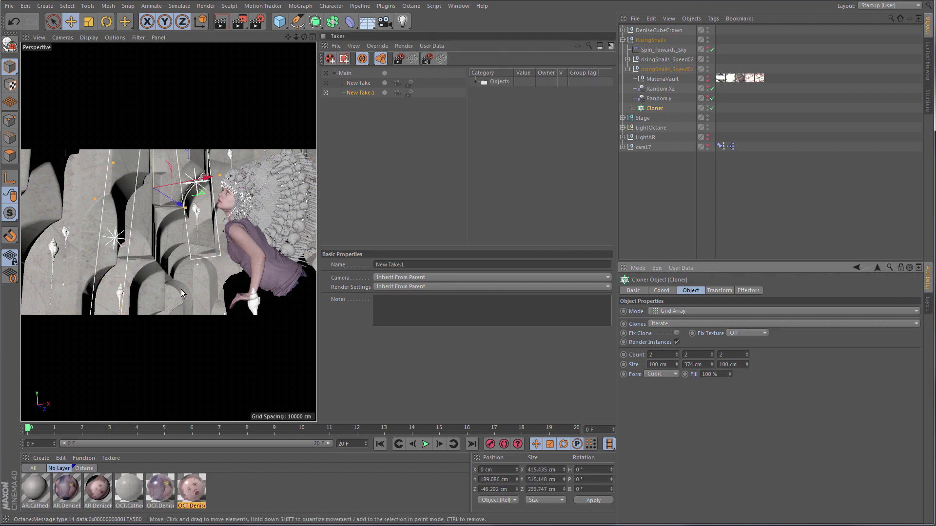
Add a third take under Main and override the Cloner's grid count with 10, 10 and 10.
left_click(331, 59)
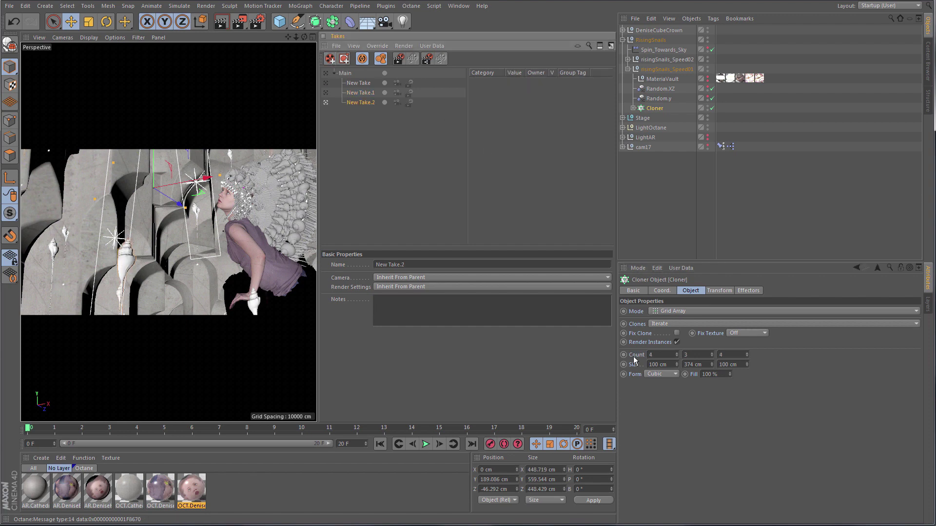
left_click(652, 355)
type("10")
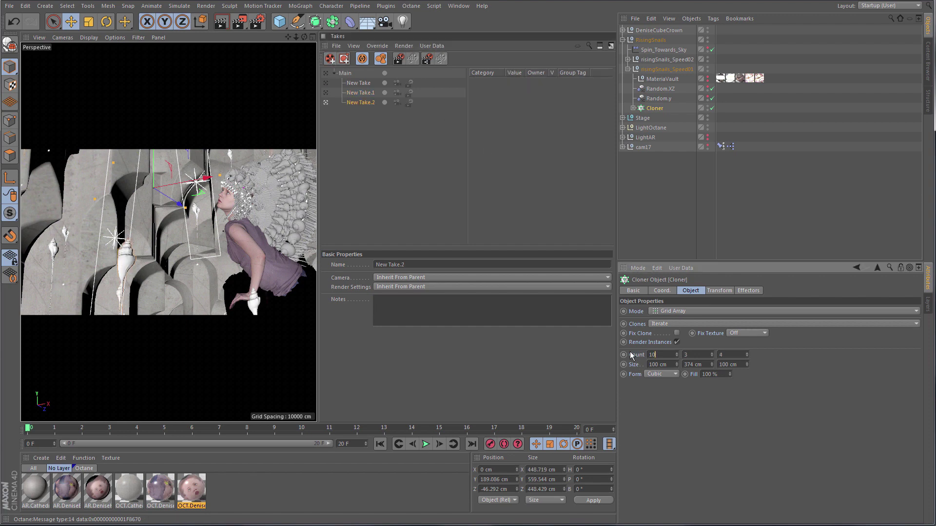
key("Tab")
type("10")
key("Tab")
type("10")
key("Return")
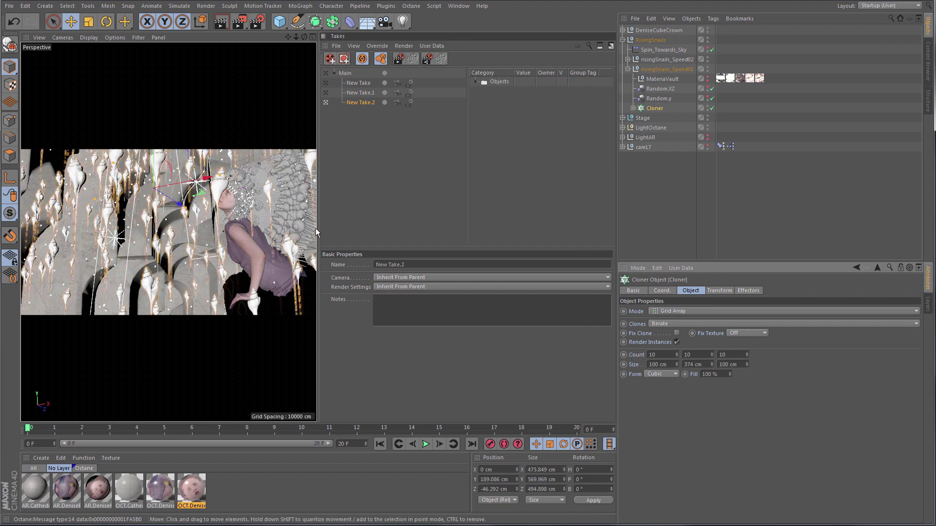
Compare the snail density of Main and the three cloner takes by activating them one after another.
left_click(326, 93)
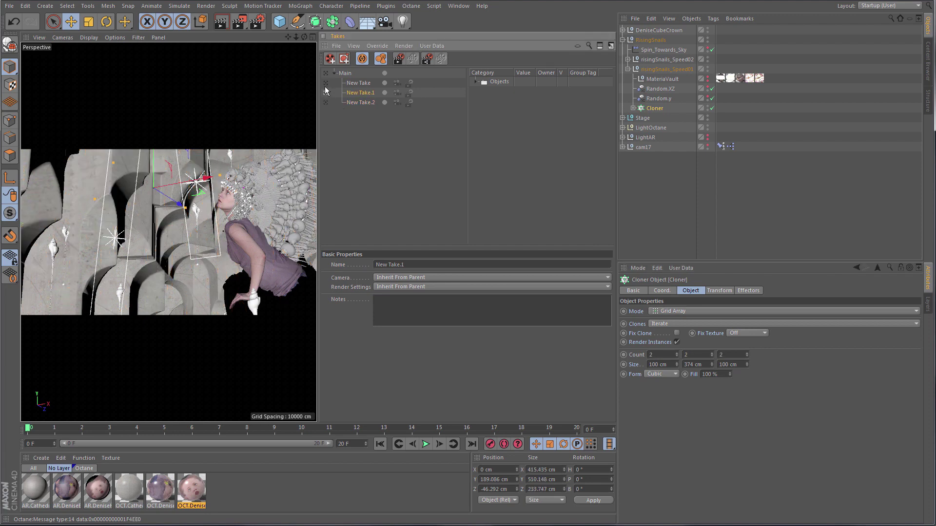
left_click(326, 83)
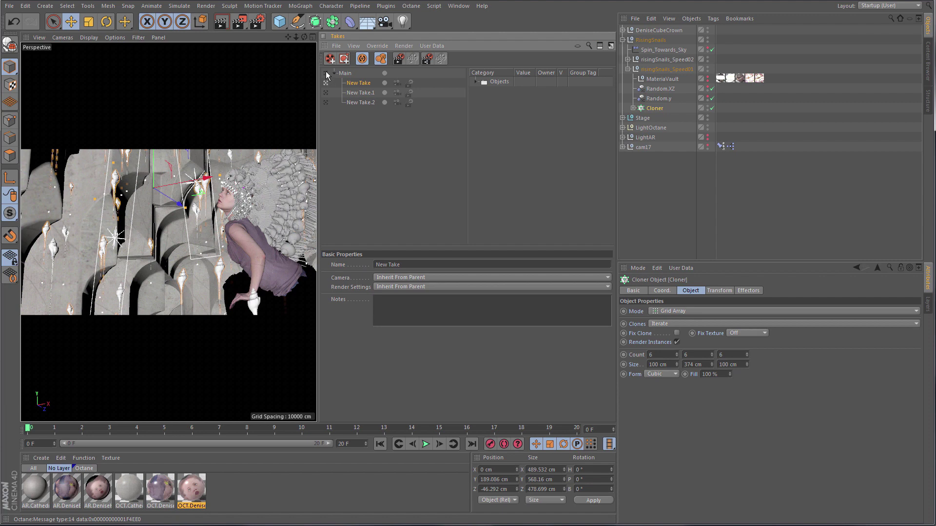
left_click(326, 73)
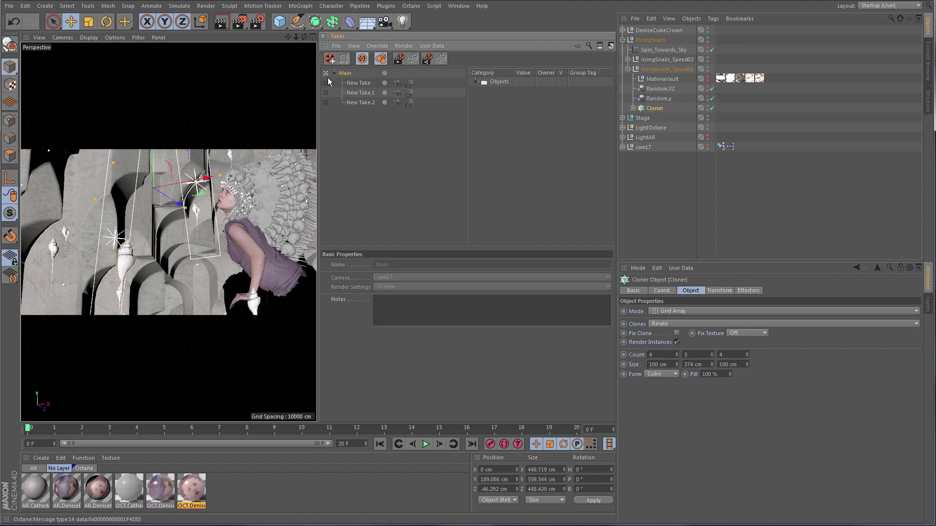
left_click(326, 93)
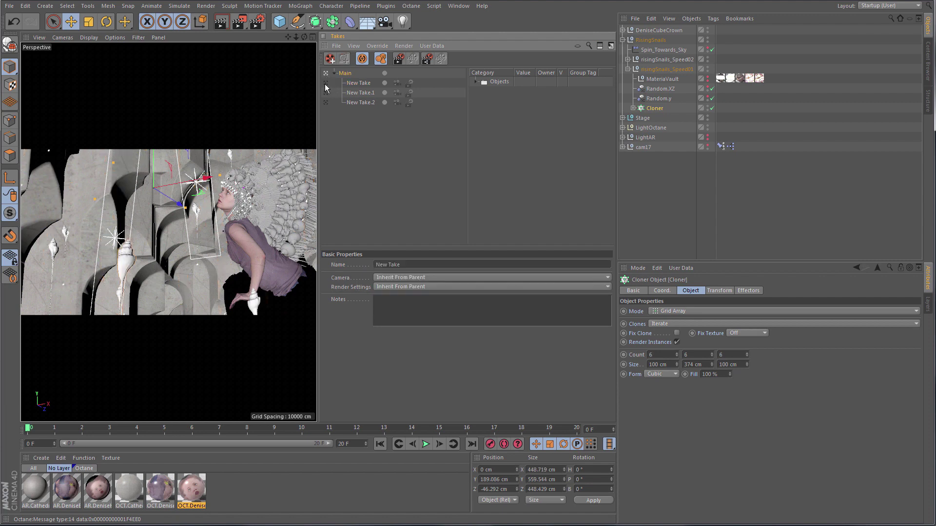
left_click(326, 102)
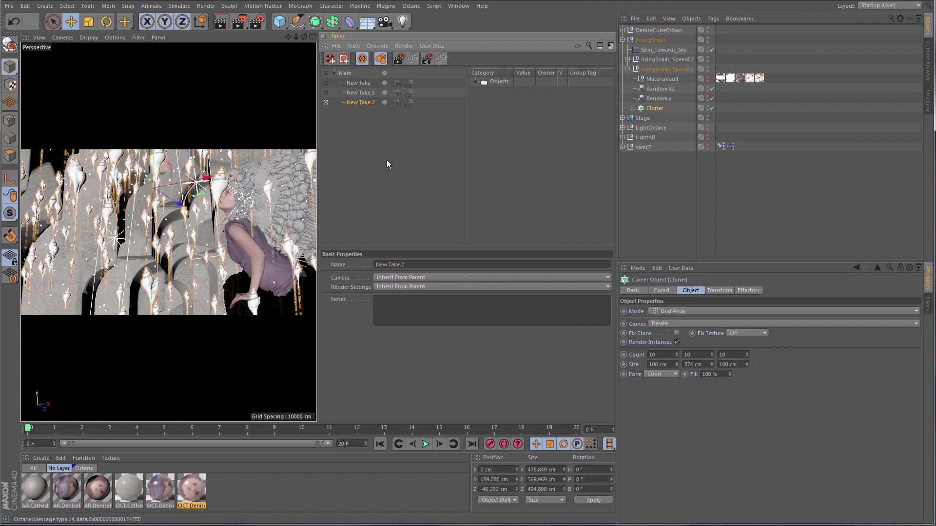
left_click(326, 92)
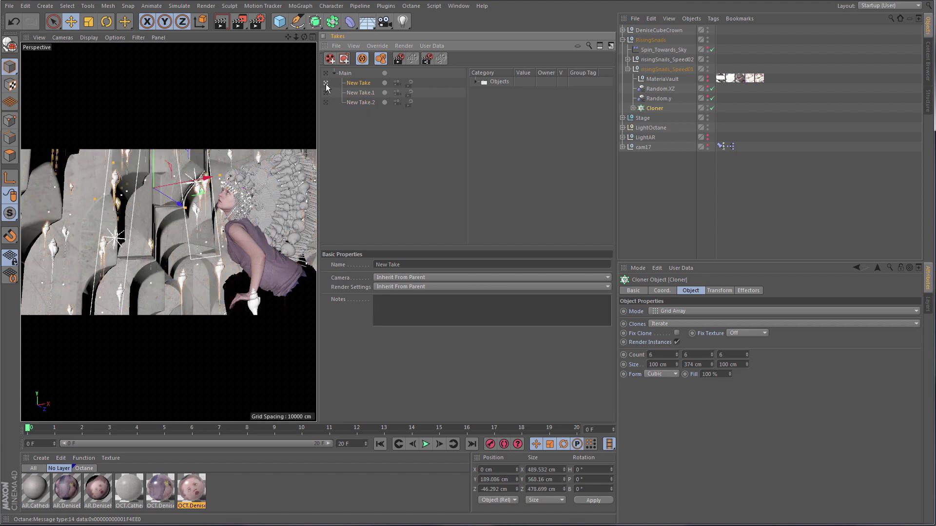
left_click(325, 102)
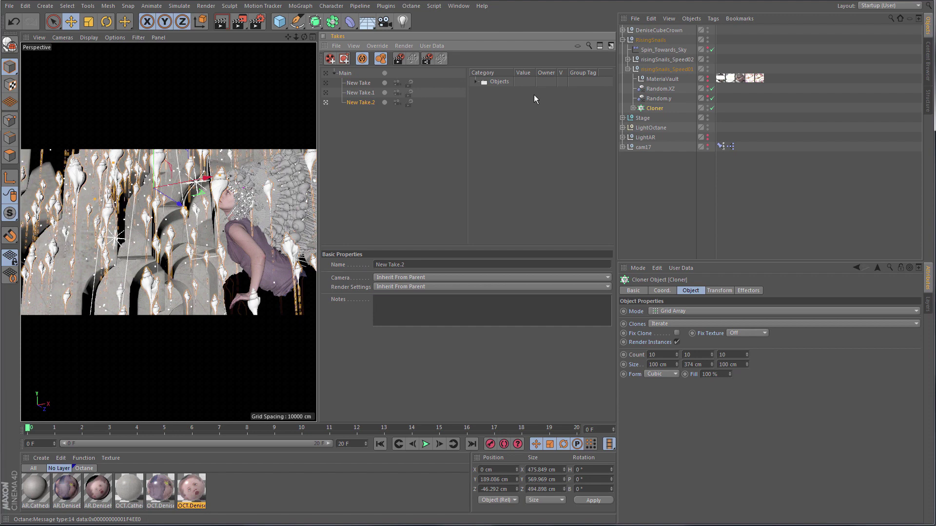
left_click(325, 92)
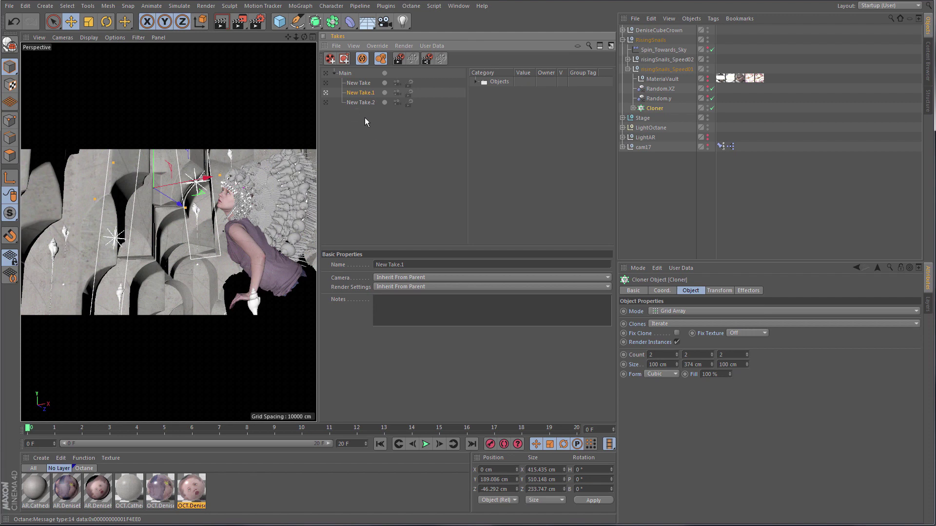
Delete all three cloner takes and add one fresh take under Main.
left_click_drag(365, 118, 351, 77)
key("Delete")
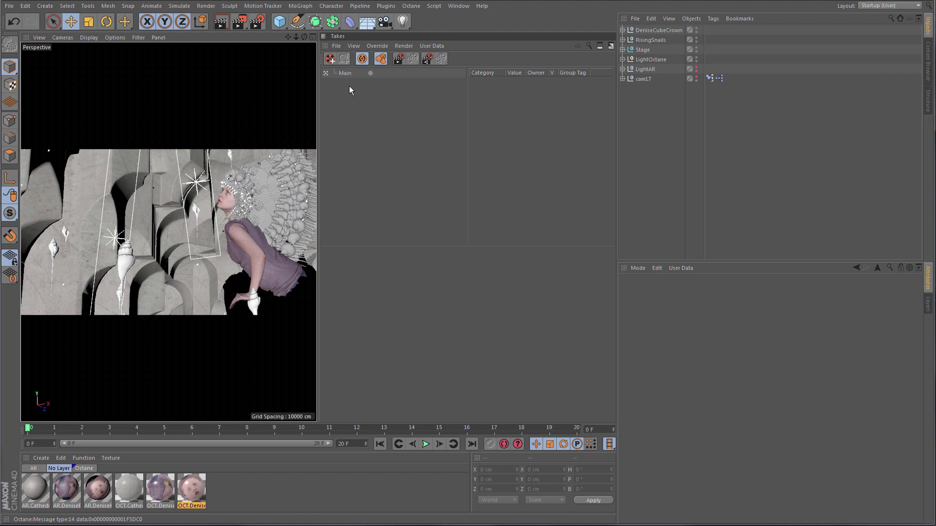
left_click(330, 59)
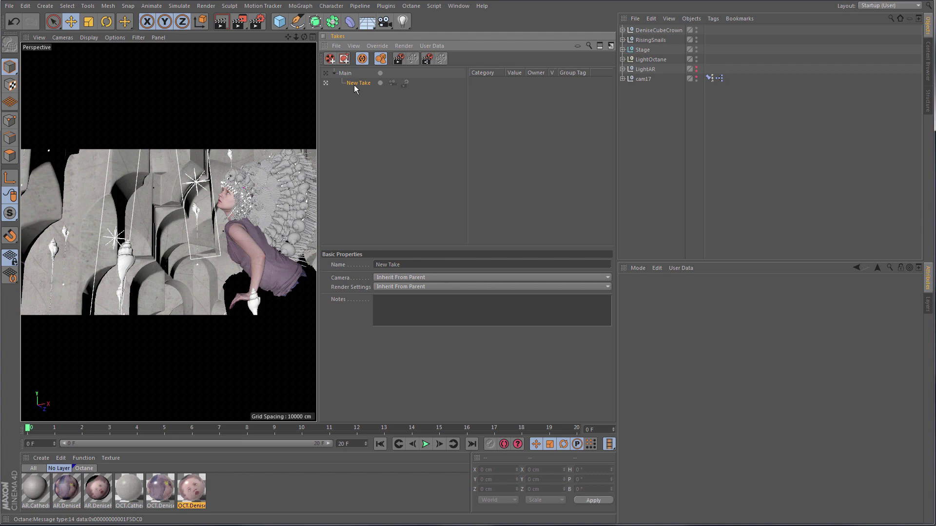
Add an override group to the new take and put DeniseCubeCrown, RisingSnails and LightOctane into it.
left_click(345, 59)
left_click(475, 81)
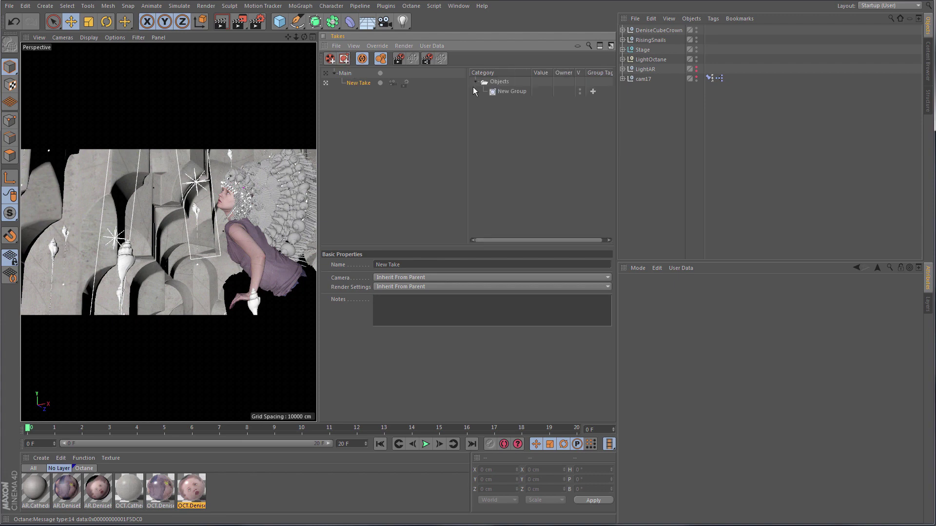
left_click(517, 92)
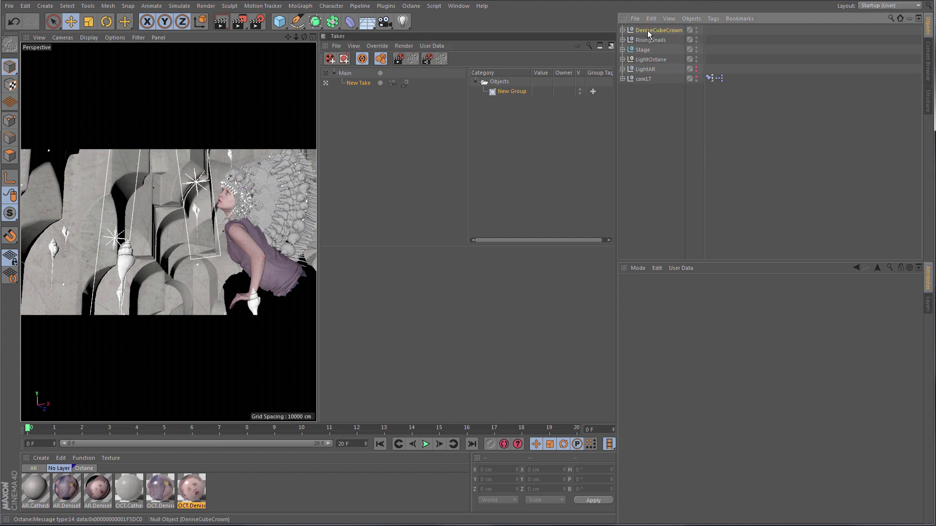
left_click_drag(514, 92, 513, 95)
left_click(485, 92)
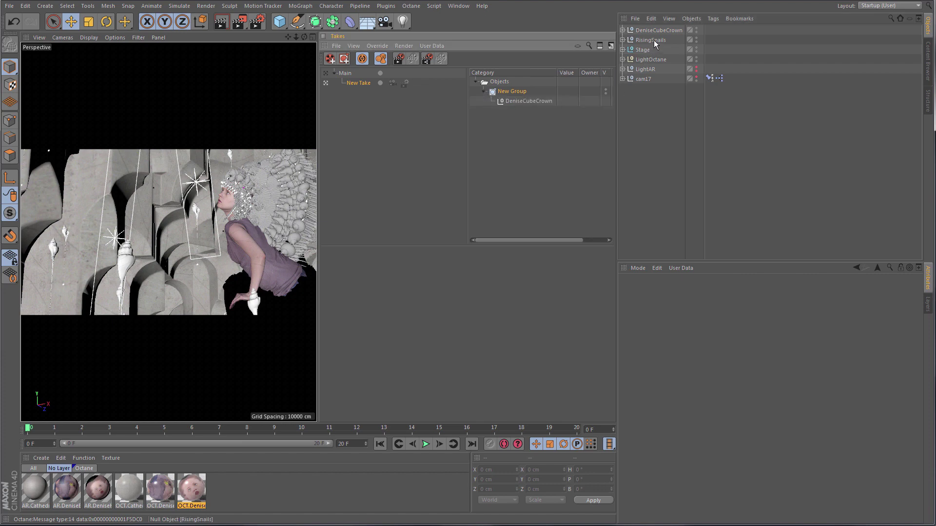
left_click_drag(654, 40, 531, 97)
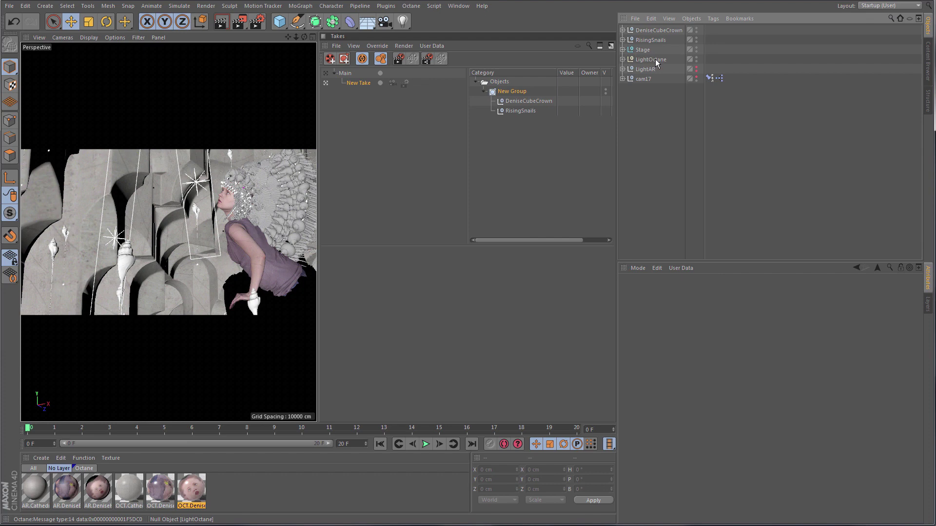
left_click_drag(655, 60, 531, 100)
Widen the override list and look through the tag types that can be added to the override group.
left_click_drag(618, 190, 706, 187)
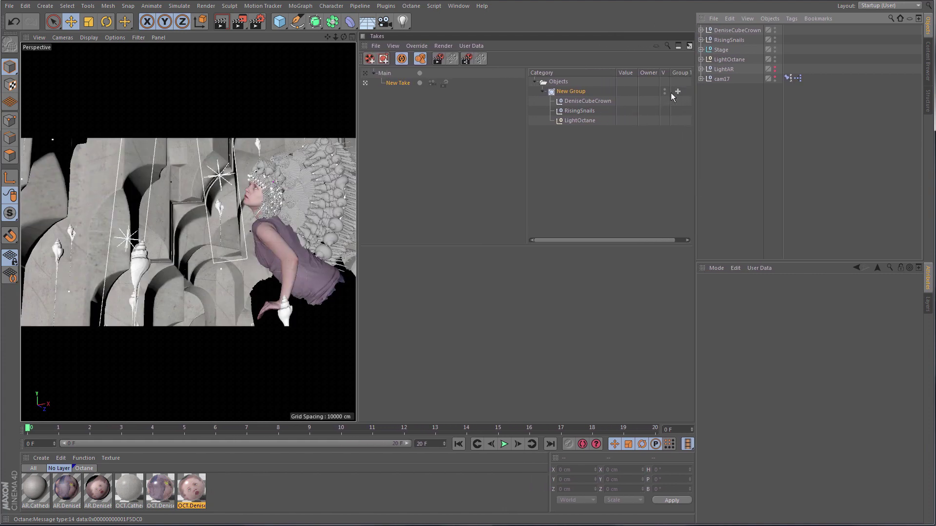
left_click_drag(526, 164, 492, 164)
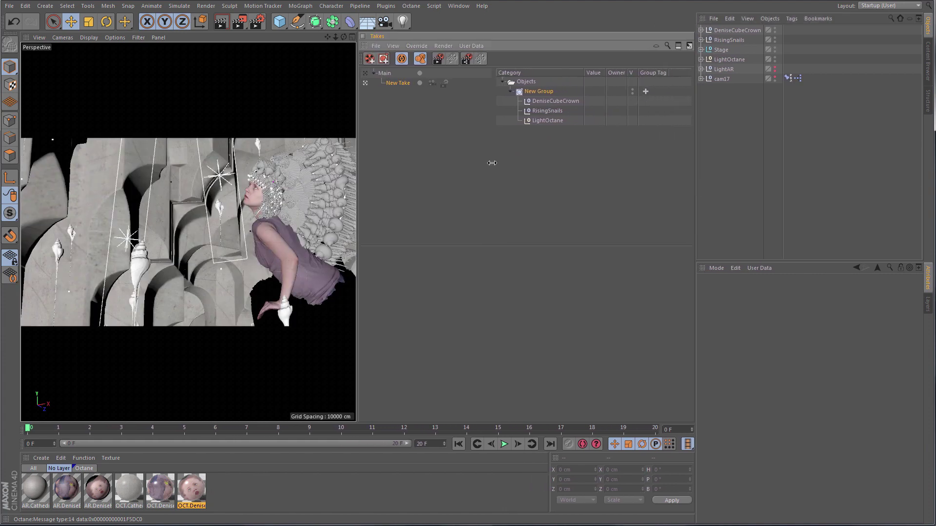
left_click(643, 90)
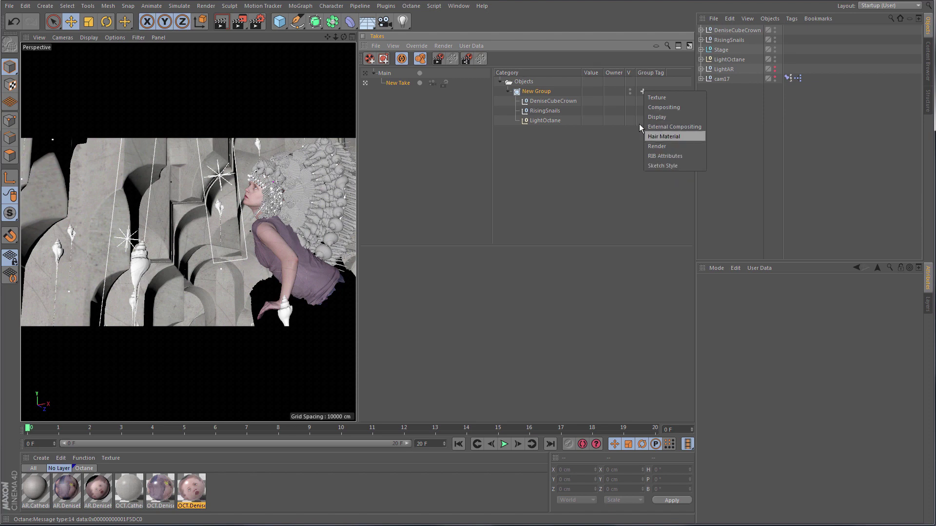
left_click(628, 109)
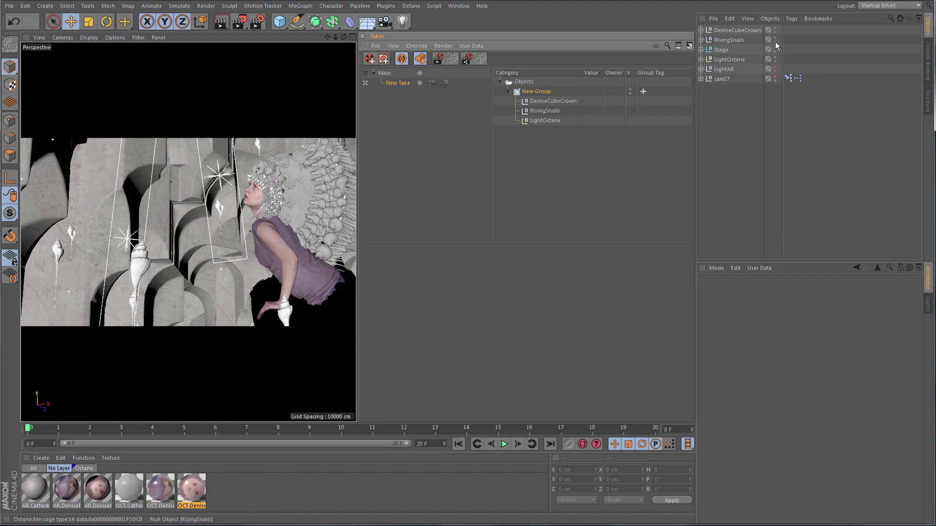
Hide the override group in both the viewport and the render, and rename it "hidden".
left_click(630, 91)
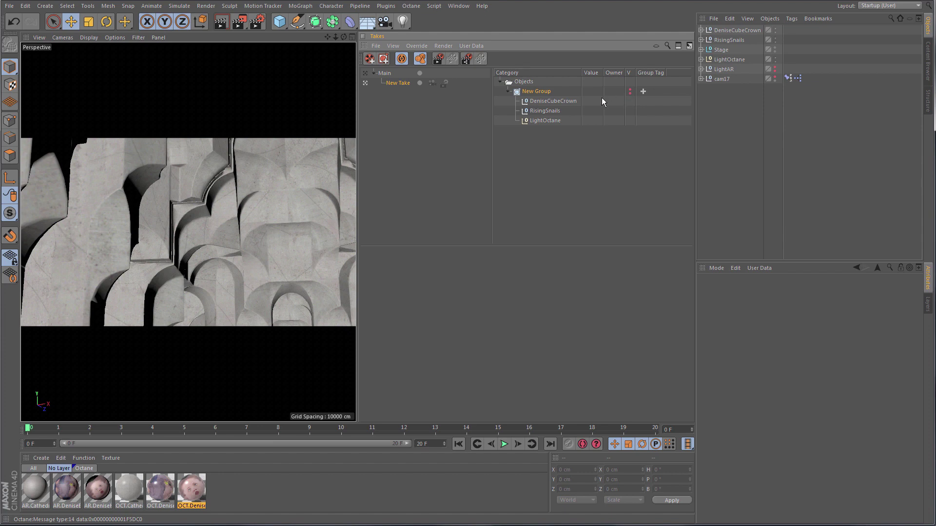
left_click(775, 69)
double_click(540, 91)
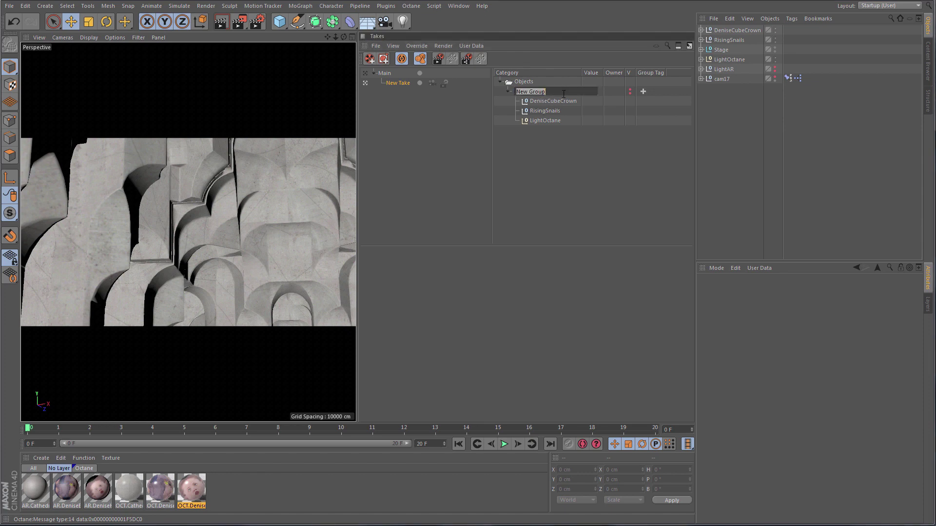
type("hidden")
key("Return")
Rename the take "BG only" and compare it with Main in the viewport.
double_click(400, 84)
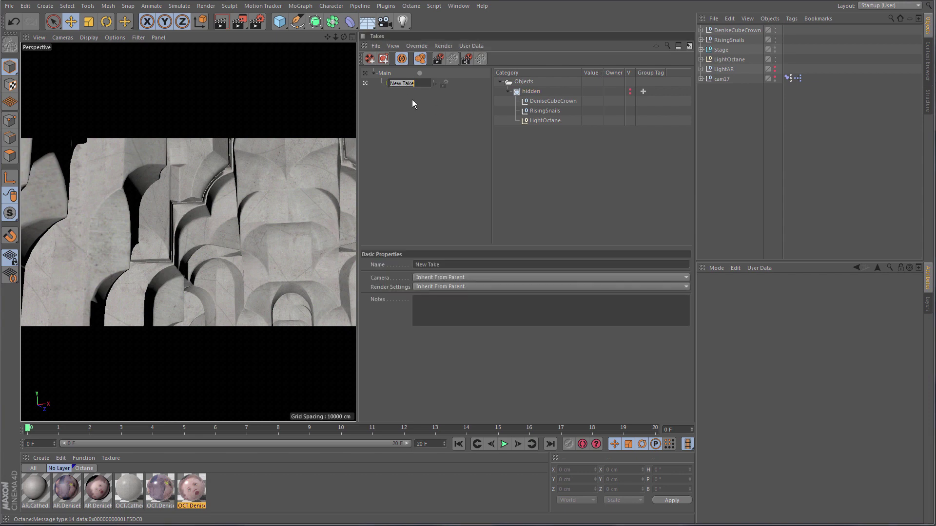
type("BG only")
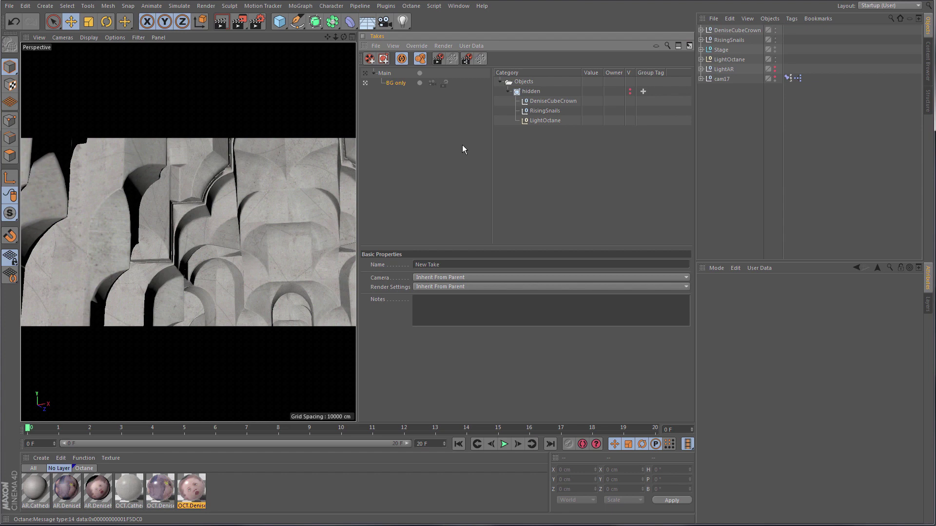
left_click(366, 74)
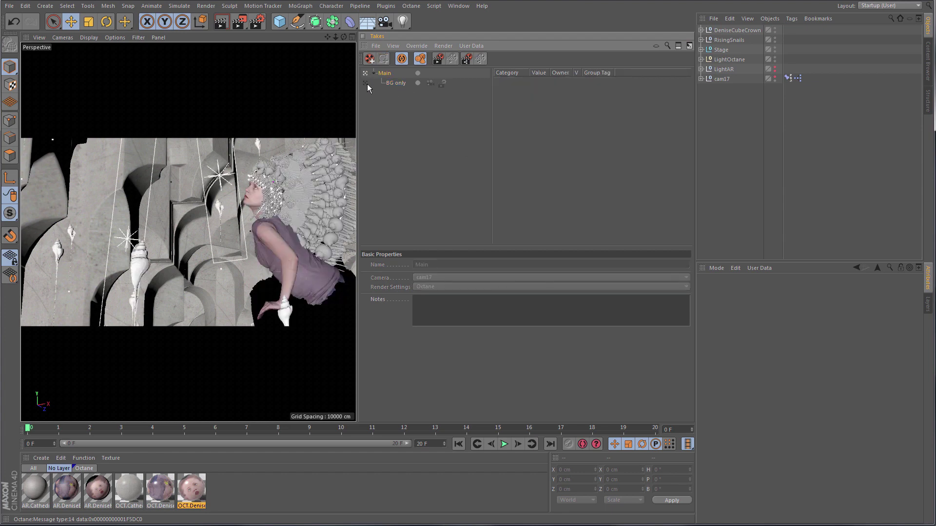
left_click(366, 84)
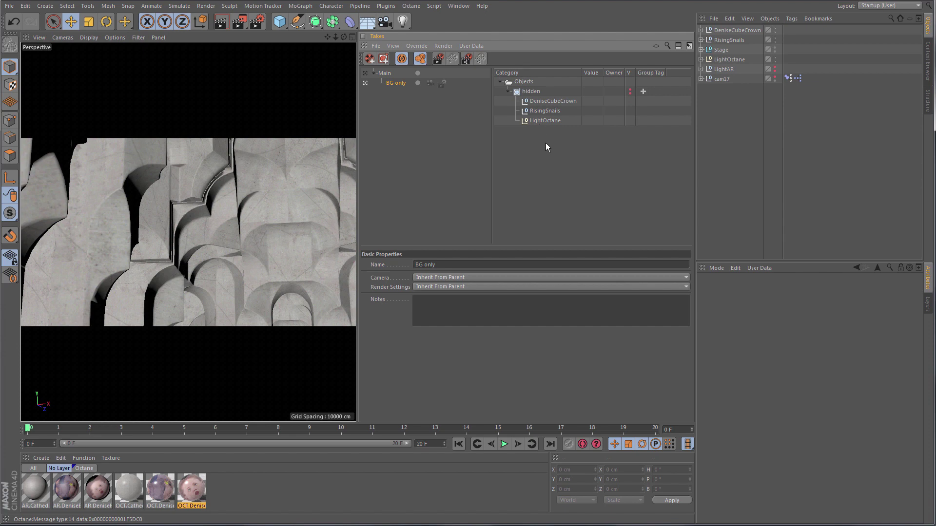
left_click(417, 184)
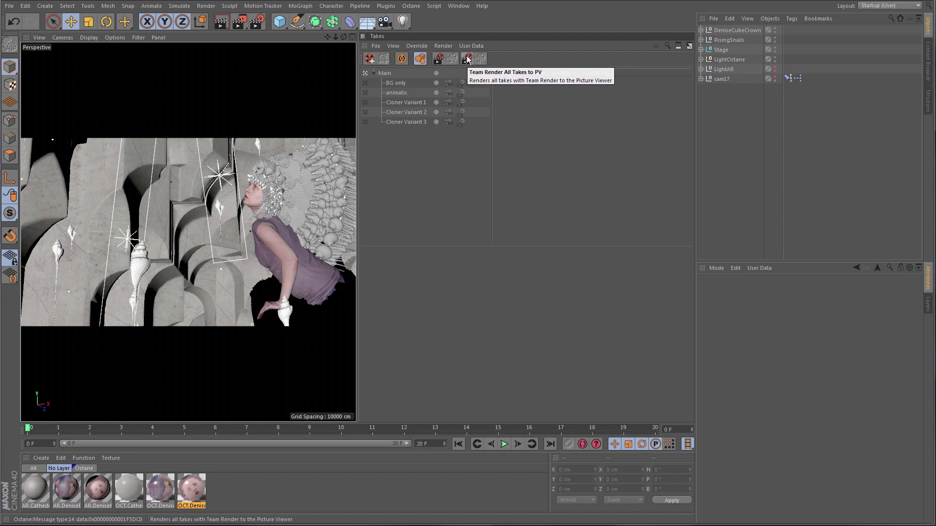
Mark the Main, BG only and animatic takes for rendering, and open the Save section of the render settings.
left_click(436, 73)
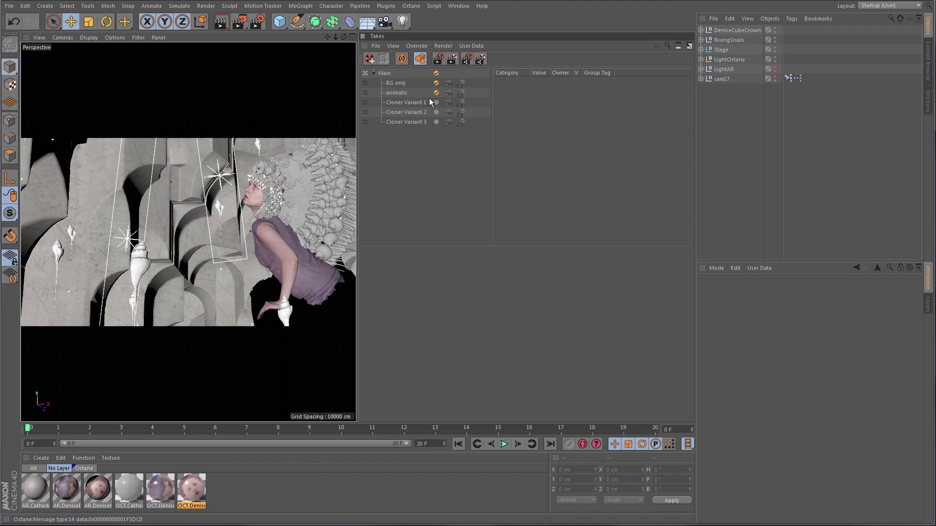
key("ctrl+b")
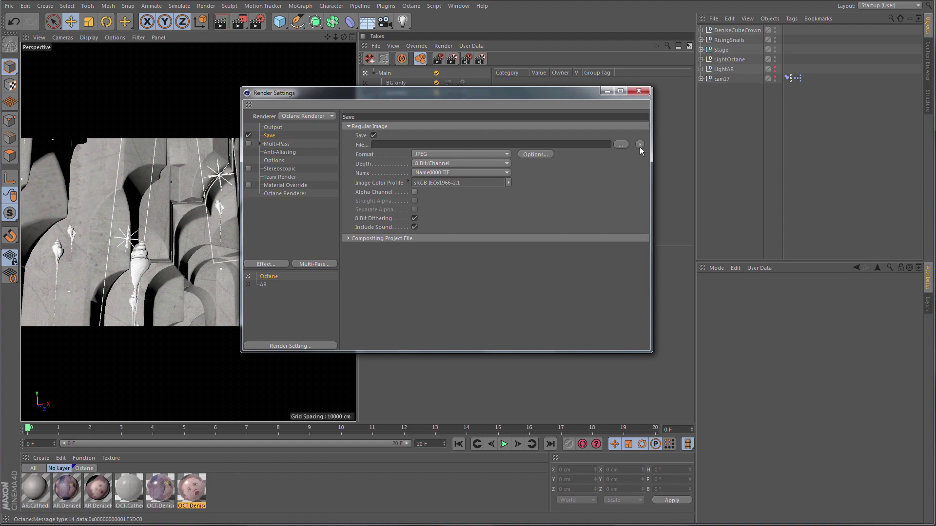
Set the render save file name to FeatureVideo_$take_$frame.jpg using the take name and frame tokens.
left_click(395, 144)
type("FeatureVideo_")
left_click_drag(449, 96, 442, 135)
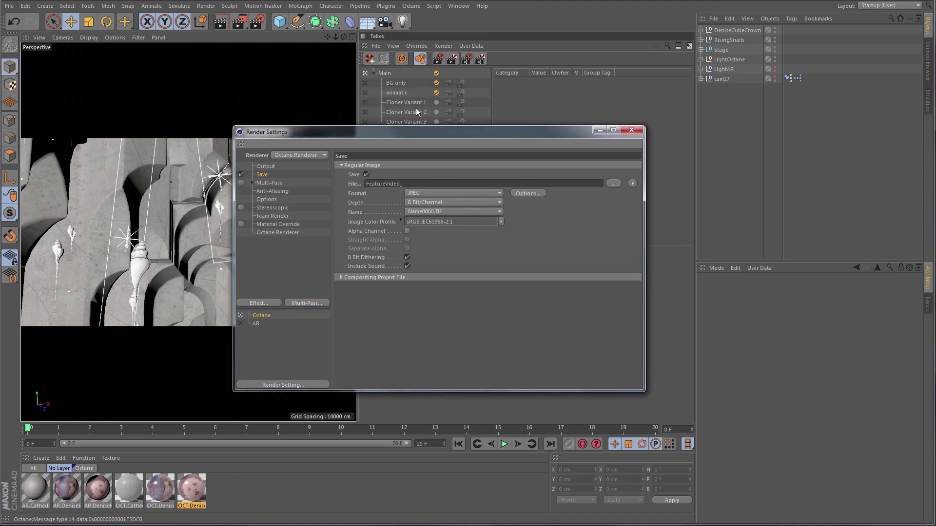
left_click(632, 184)
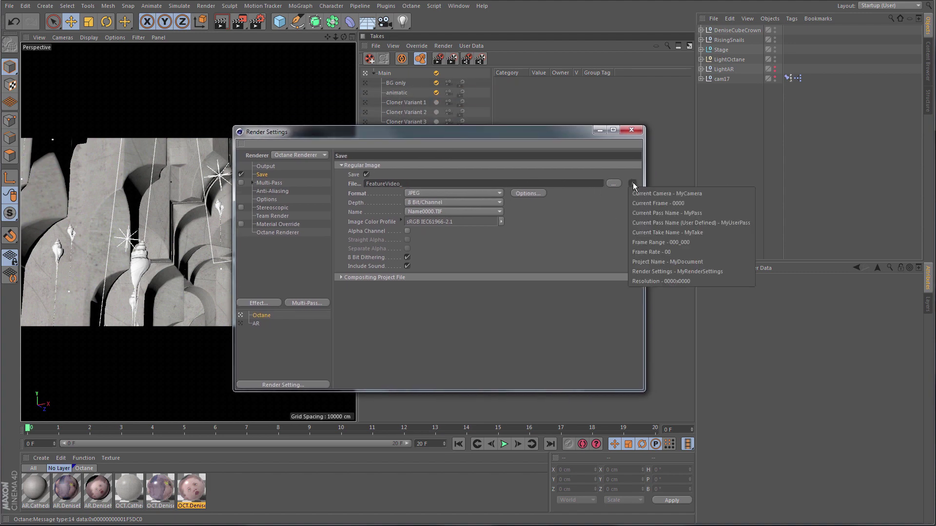
left_click(656, 232)
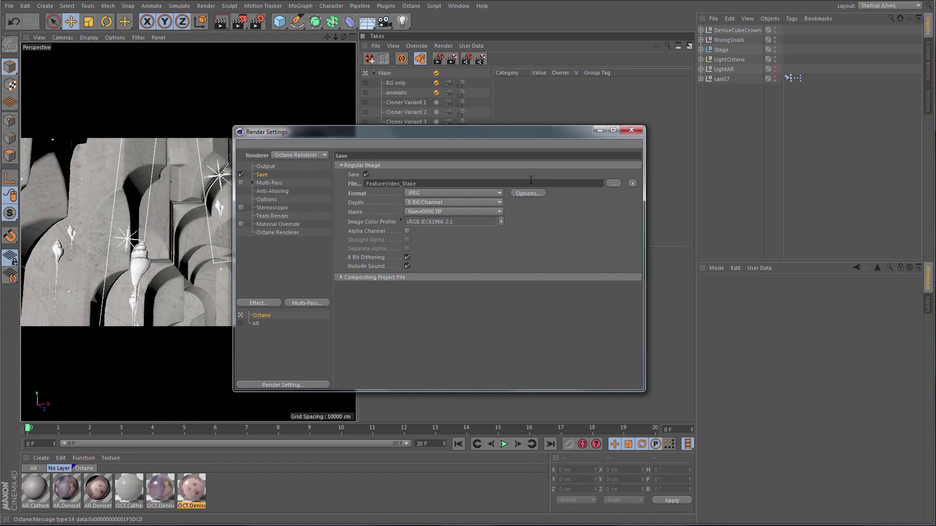
left_click(632, 183)
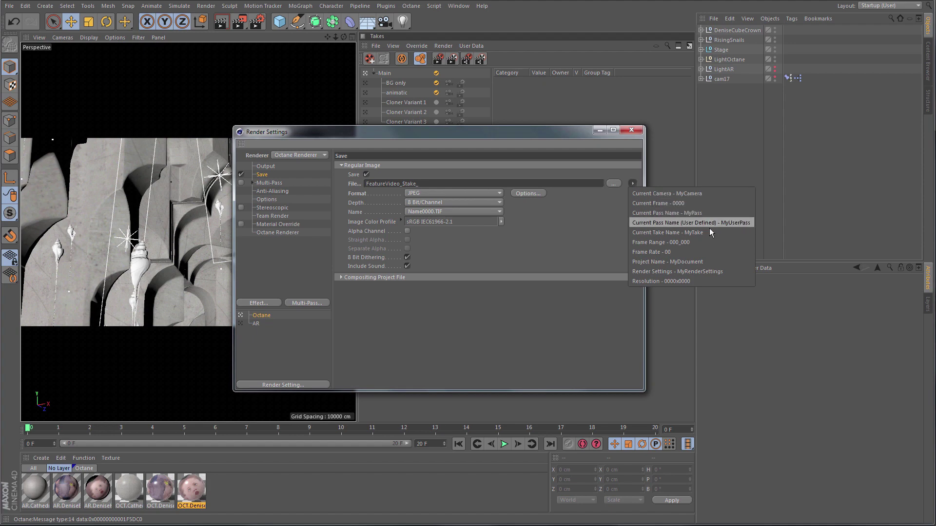
left_click(655, 204)
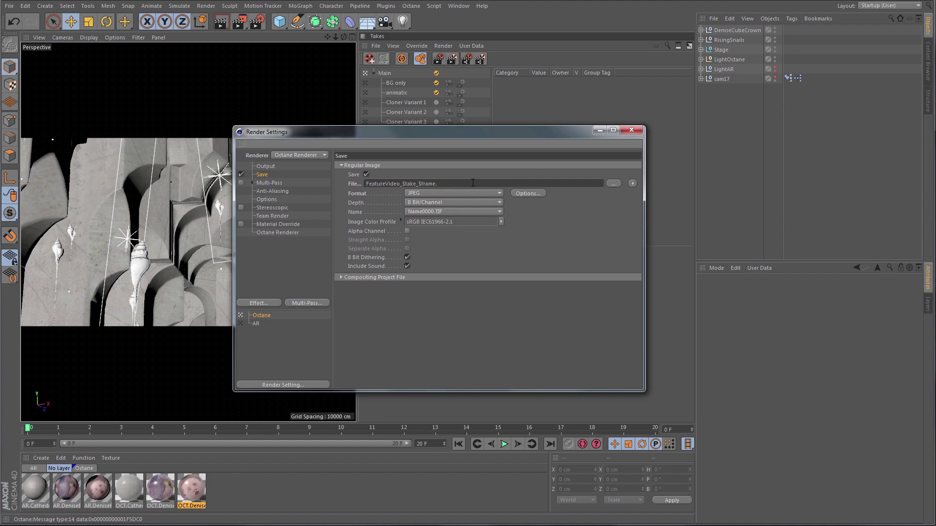
type(".jpg")
Replace the save file name with $take\FeatureVideo_$frame.jpg so each take saves into its own folder, and close the render settings.
left_click(461, 184)
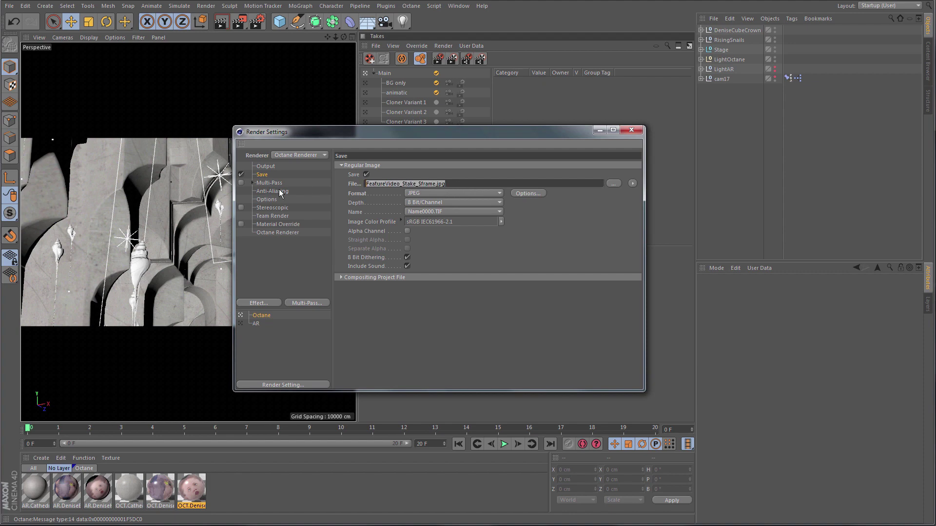
key("BackSpace")
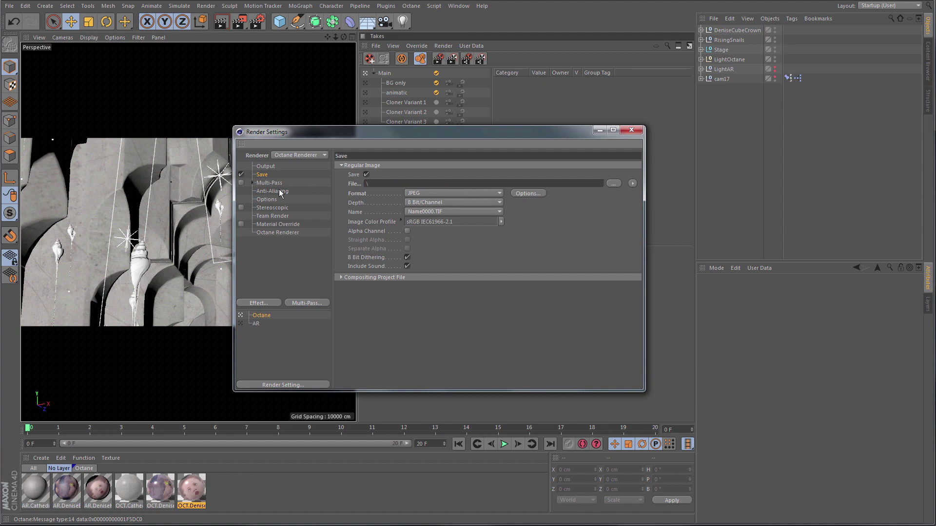
left_click(633, 184)
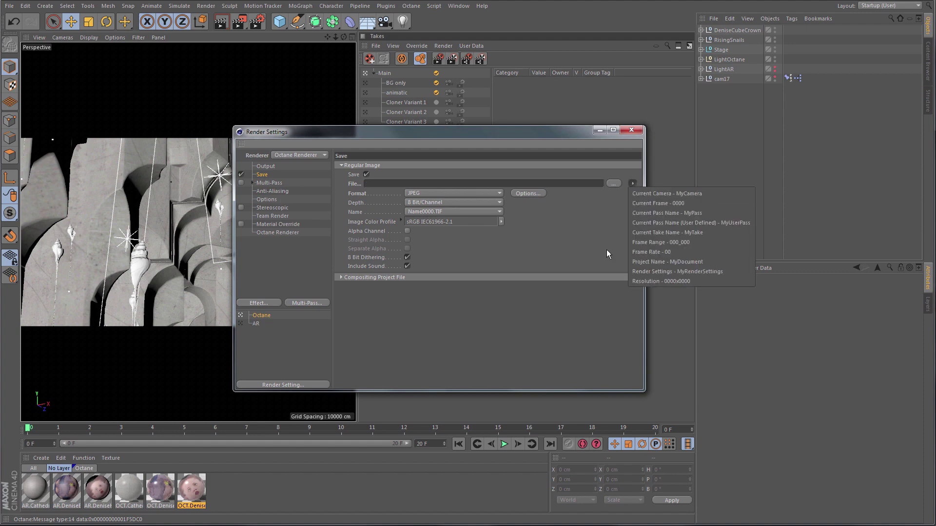
left_click(640, 232)
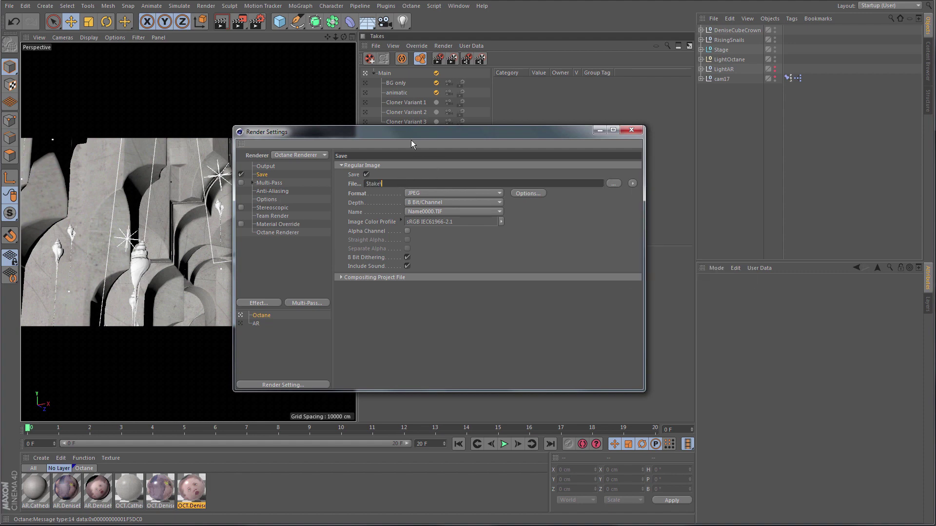
type("\\FeatureVideo_")
left_click(633, 183)
left_click(692, 202)
type(".jpg")
key("Escape")
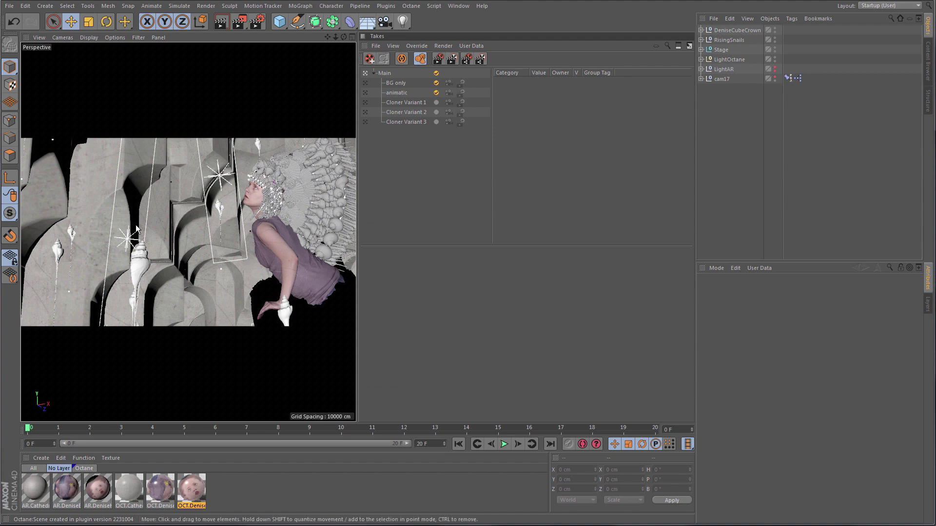
Switch to the Cathedral_01.c4d project and merge Denise_01.c4d into it, choosing to reassign the included takes.
left_click(458, 6)
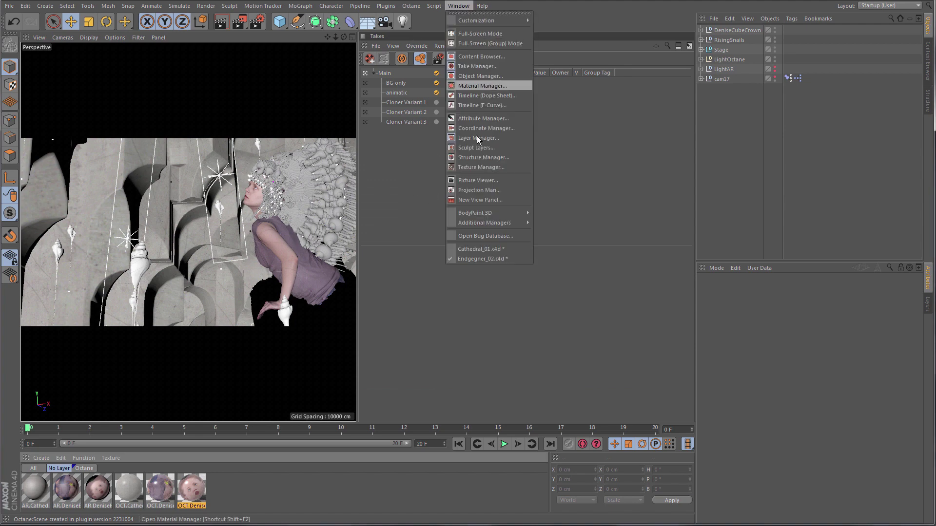
left_click(477, 249)
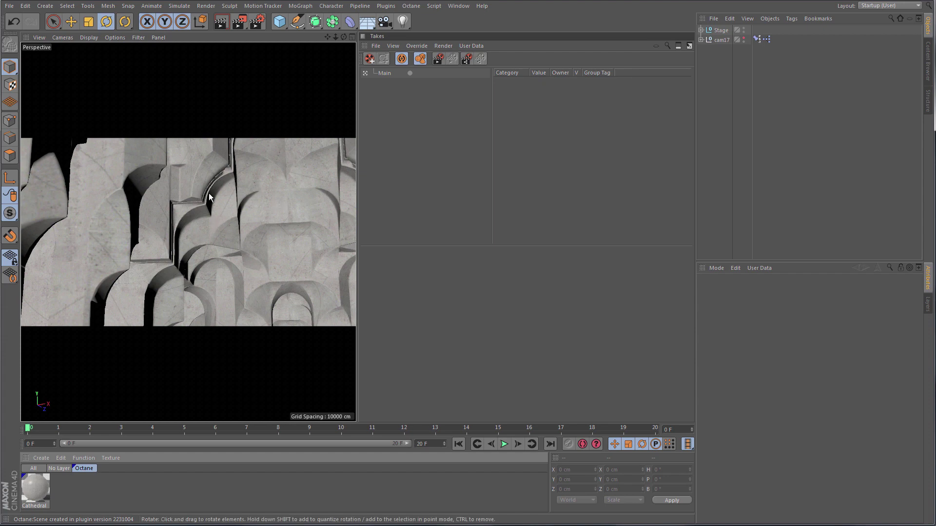
left_click(9, 6)
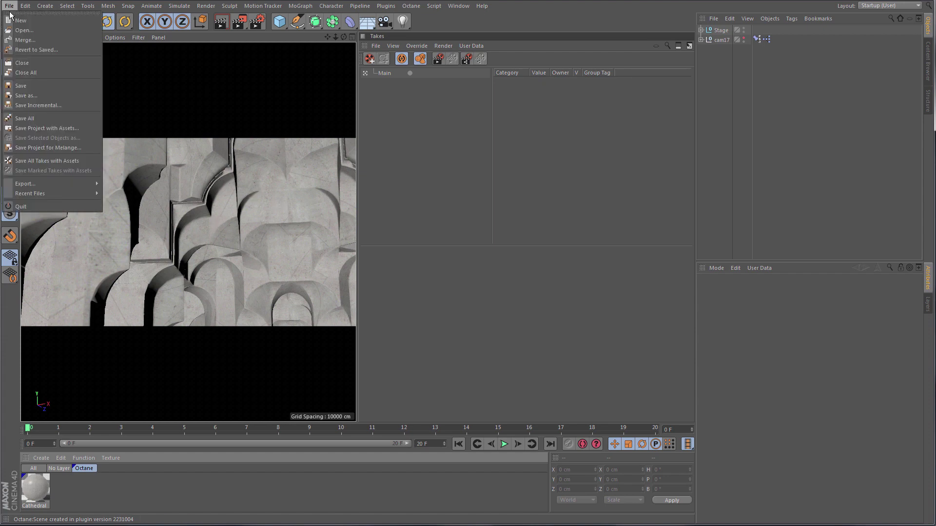
left_click(25, 42)
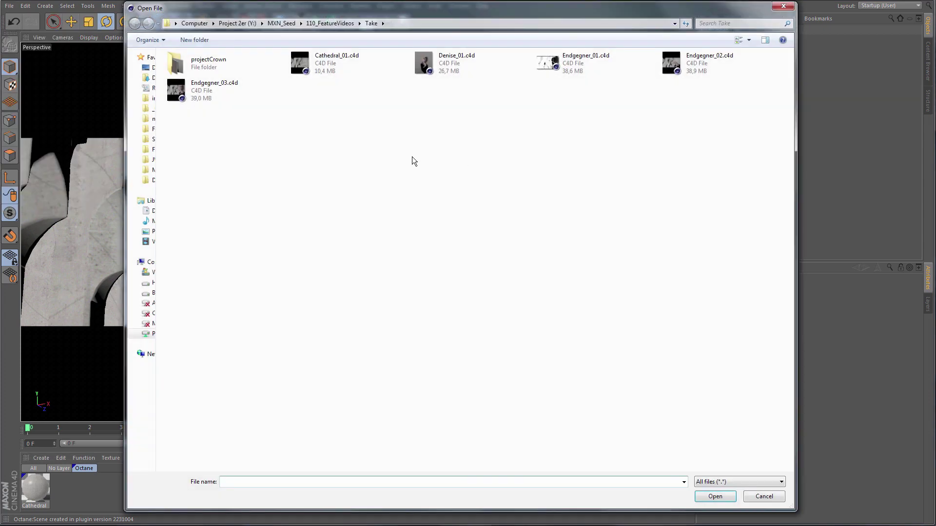
left_click(448, 64)
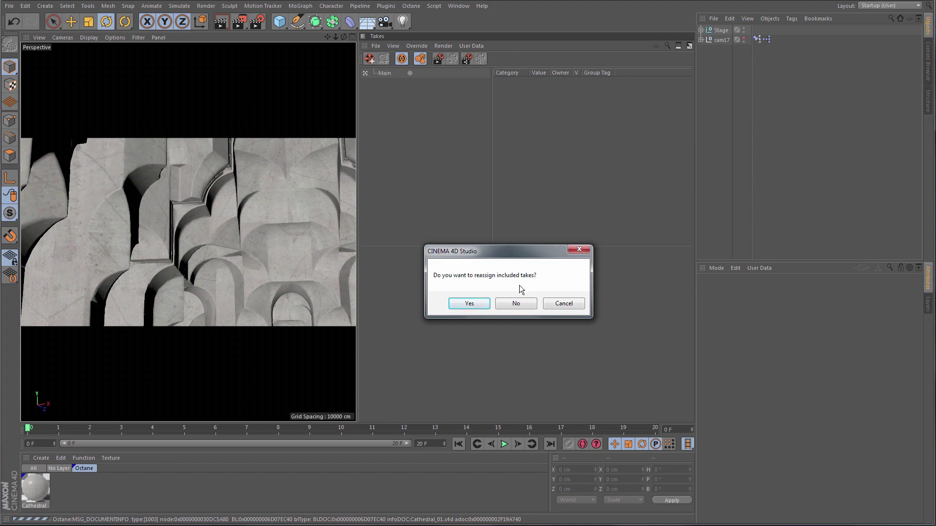
left_click(475, 304)
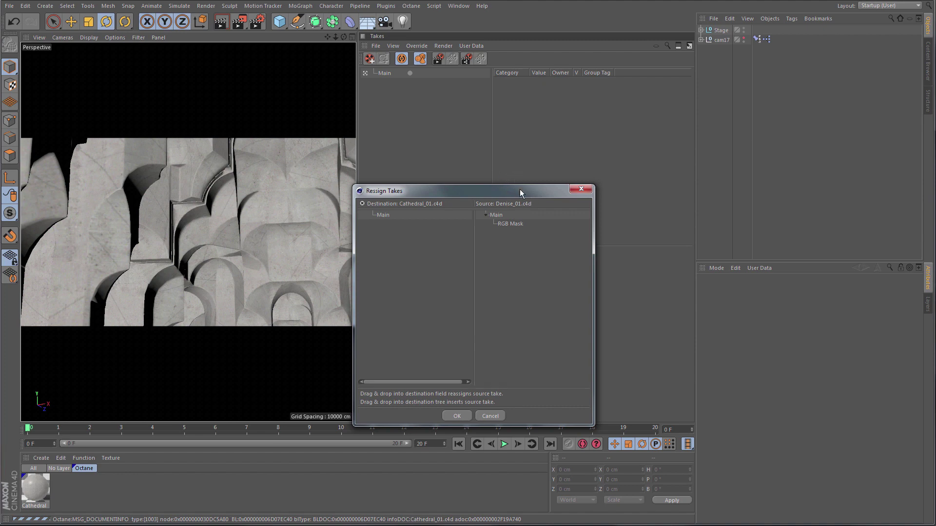
Insert the RGB Mask take from Denise_01.c4d beneath the destination's Main take and confirm the reassignment.
left_click(511, 224)
left_click_drag(512, 194, 507, 193)
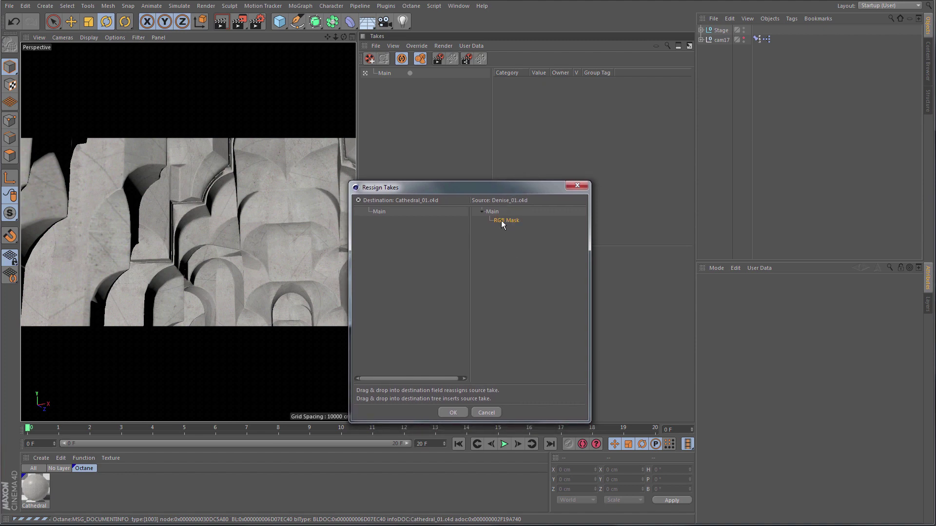
left_click_drag(508, 223, 383, 218)
left_click(458, 414)
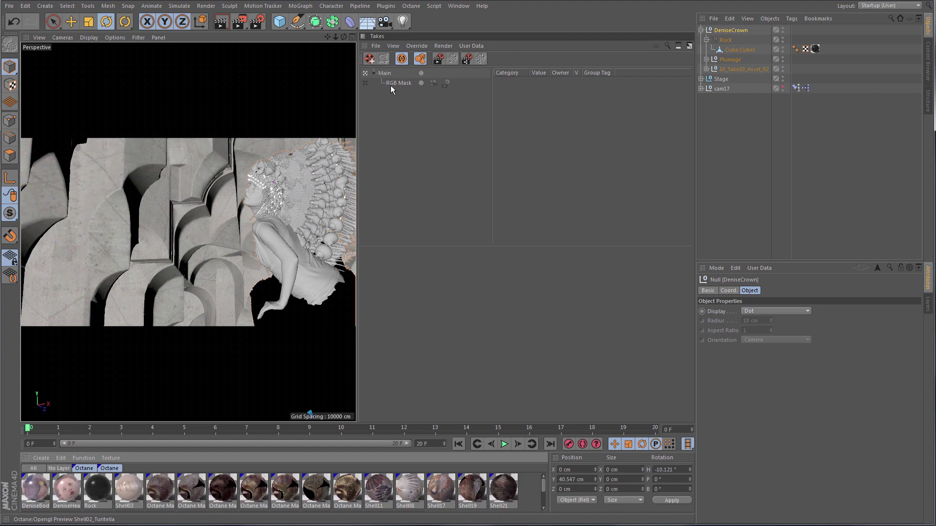
Activate the RGB Mask take to examine its effect in the viewport, and return to Main.
left_click(365, 83)
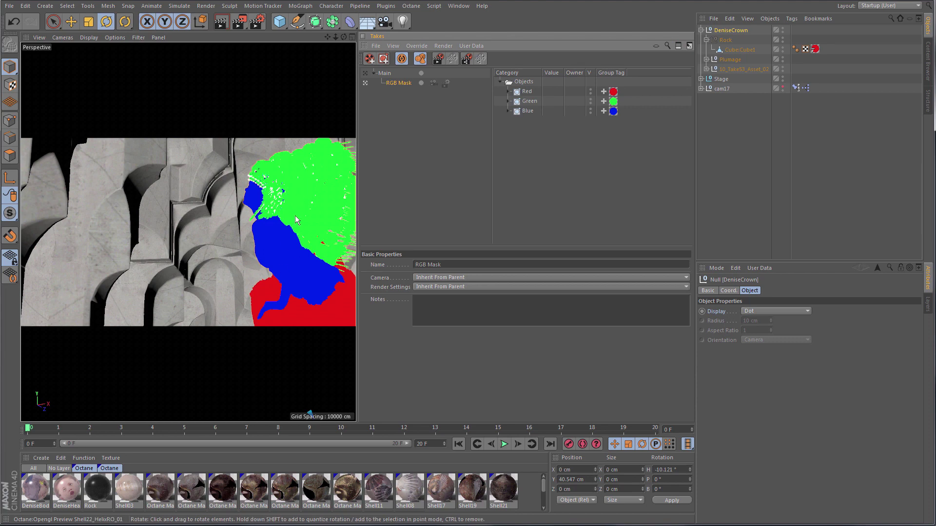
left_click(365, 74)
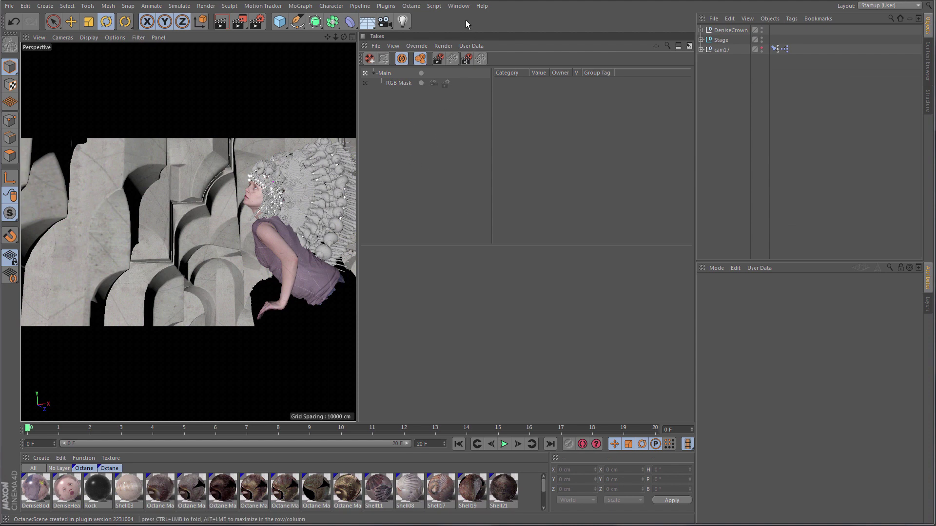
Switch to the projectedCrown05.c4d project and examine the figure and its projected crown from closer angles.
left_click(458, 6)
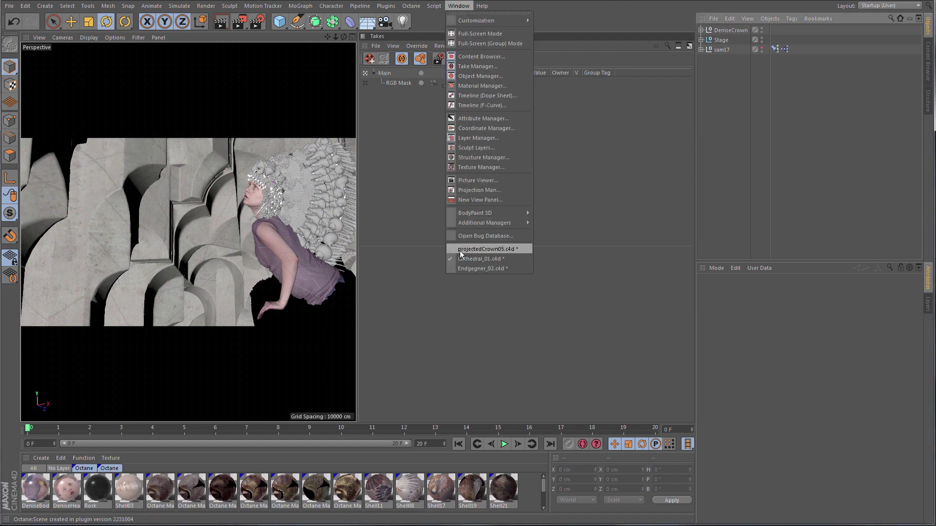
left_click(484, 249)
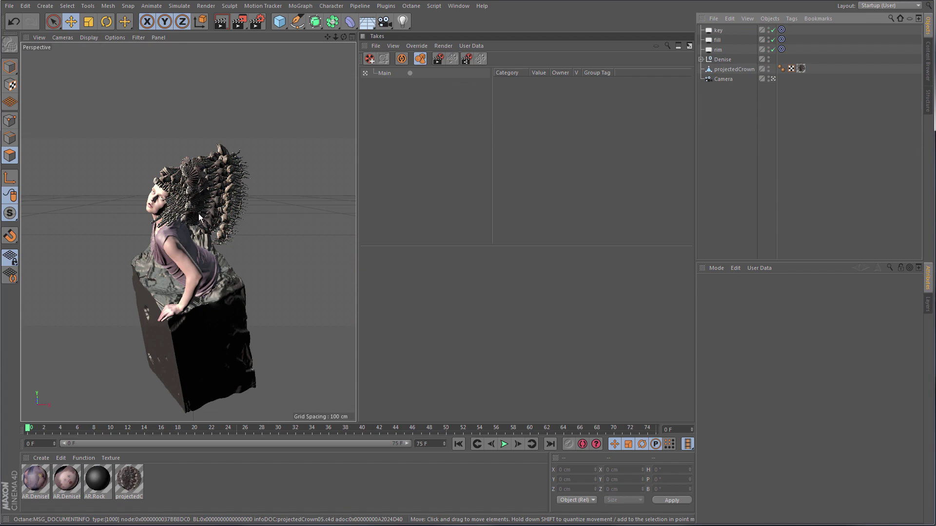
left_click_drag(202, 211, 189, 190, "alt")
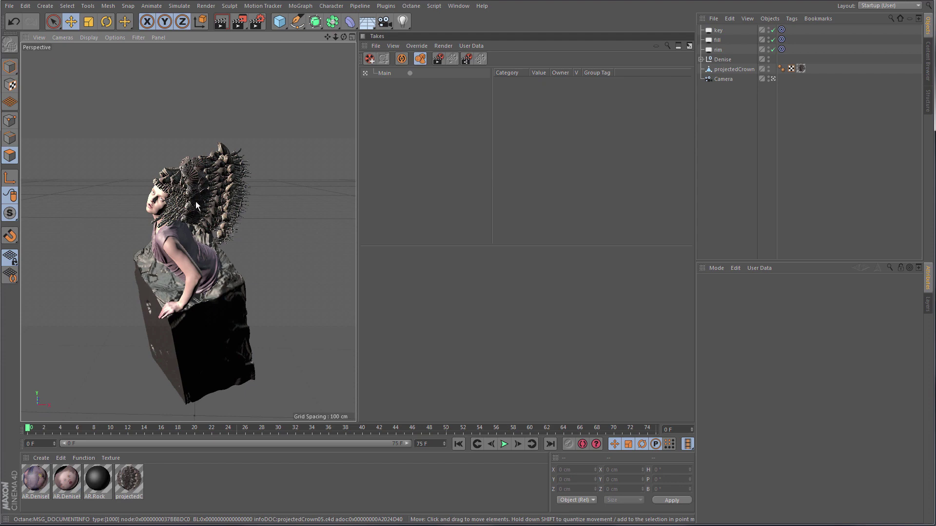
left_click(203, 194)
mouse_move(204, 208)
left_mouse_down("alt")
mouse_move(251, 204)
mouse_move(200, 195)
mouse_move(207, 205)
left_mouse_up("alt")
left_click(727, 100)
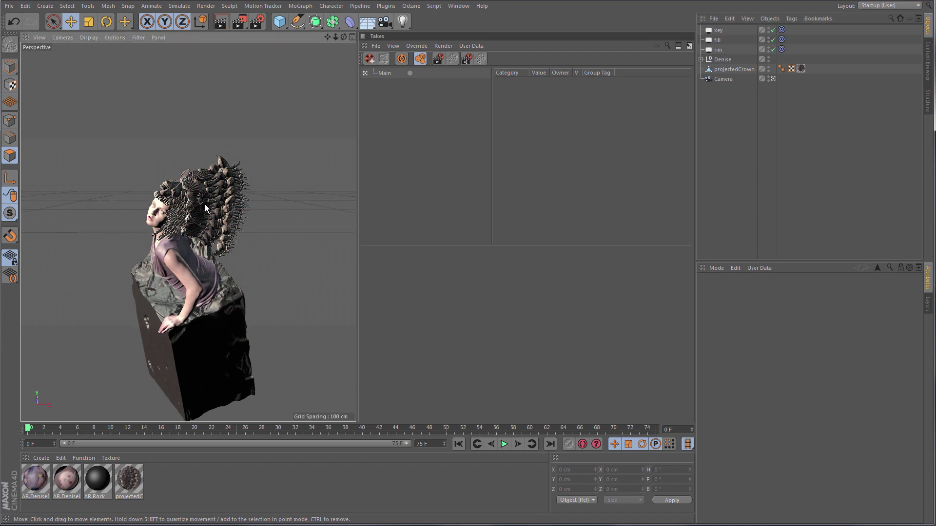
right_click_drag(208, 208, 219, 207, "alt")
left_click_drag(219, 206, 220, 234, "alt")
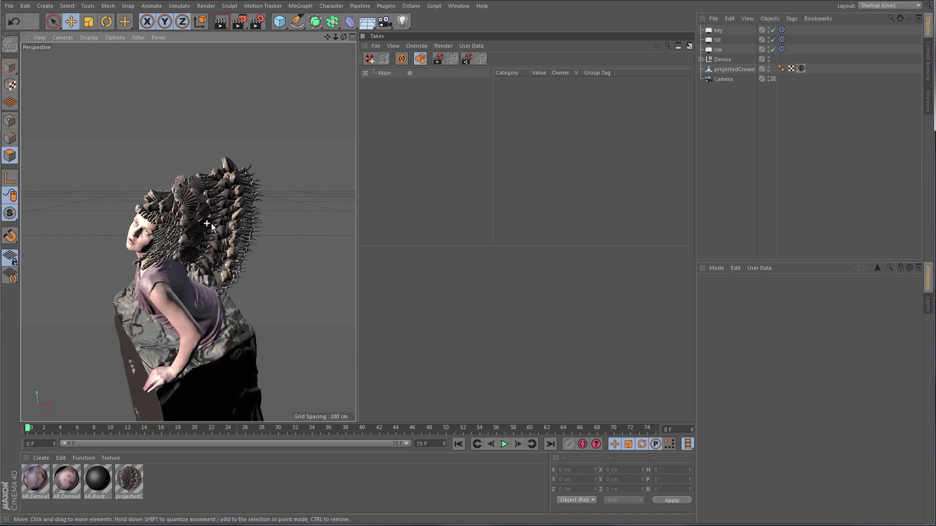
Enable Material Override in the render settings, assign a new default material as its custom material, and render the view.
left_click(260, 25)
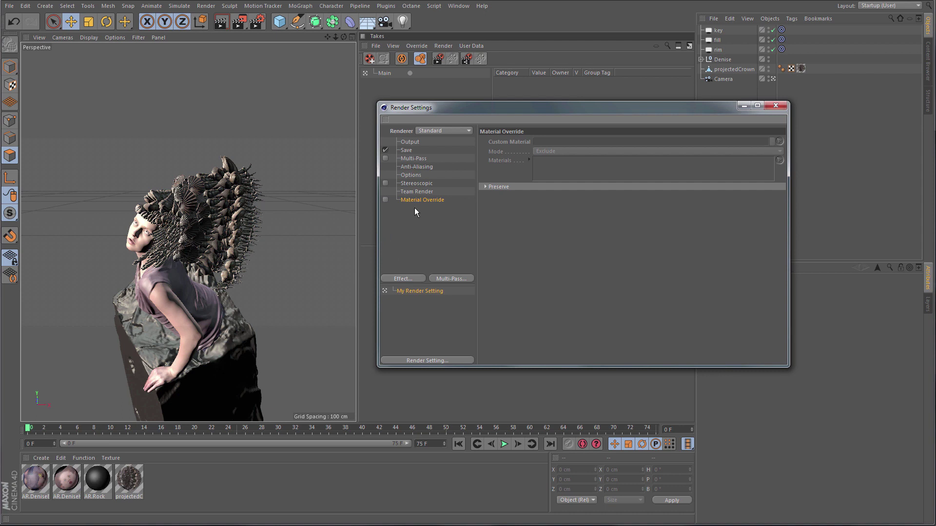
left_click(385, 200)
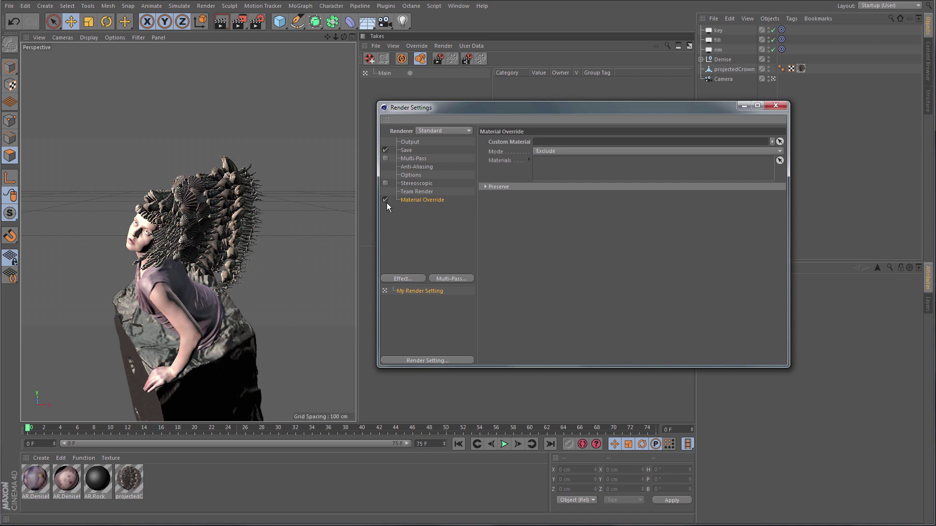
double_click(200, 488)
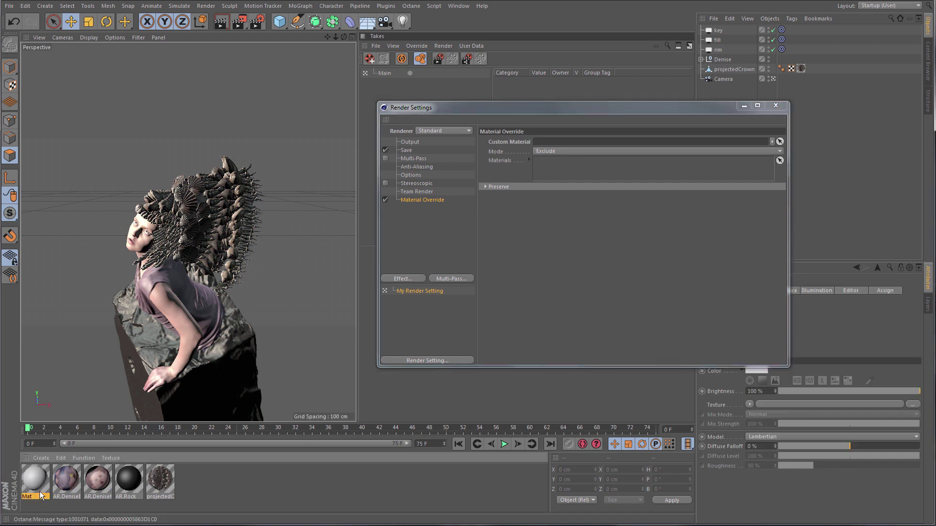
left_click_drag(37, 482, 567, 148)
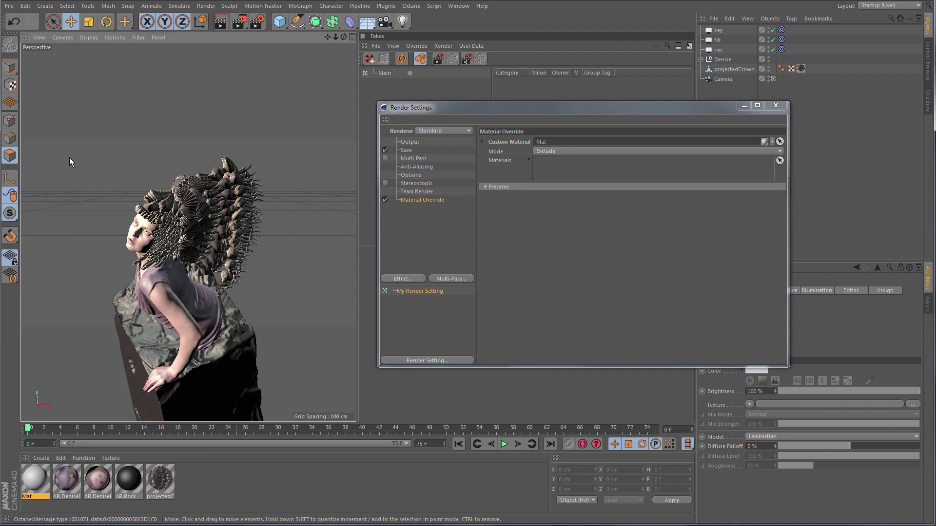
key("ctrl+r")
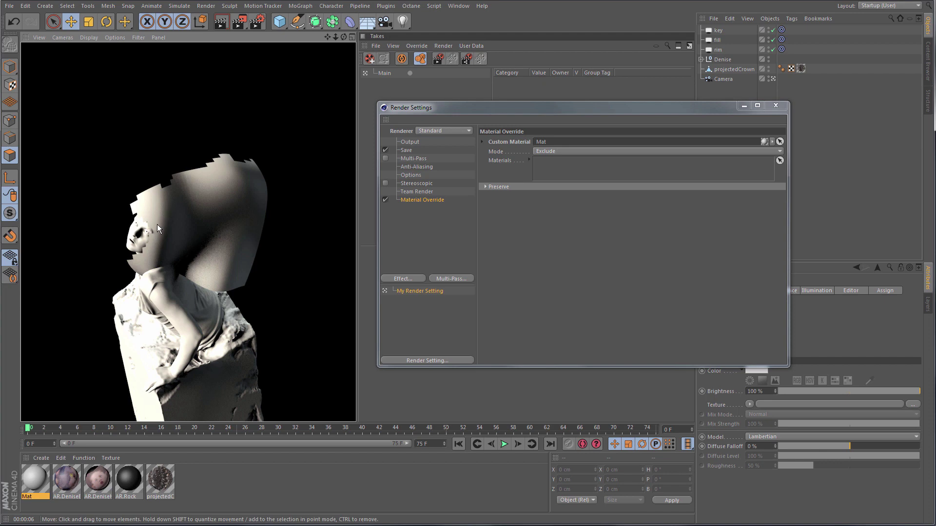
Preserve the Normal and Alpha channels in the material override, render the view again, and close the render settings.
left_click(486, 186)
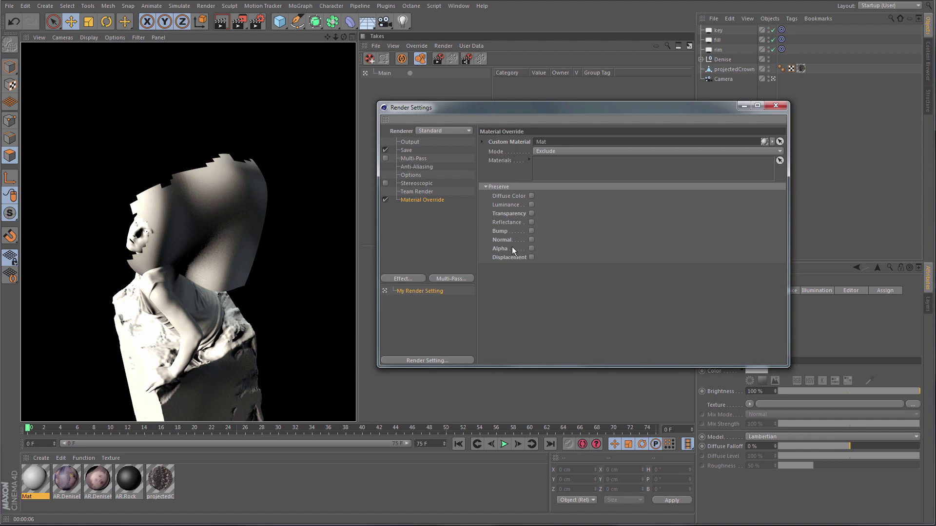
left_click(532, 240)
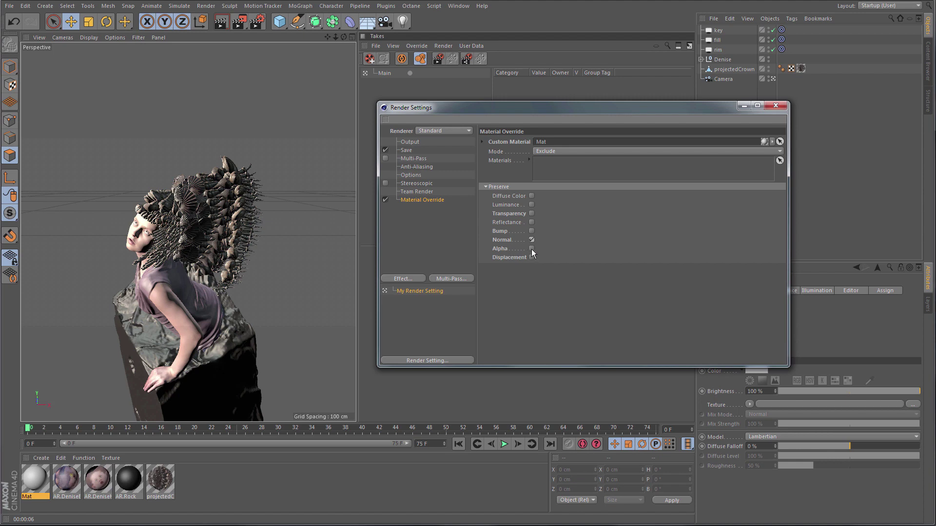
left_click(205, 287)
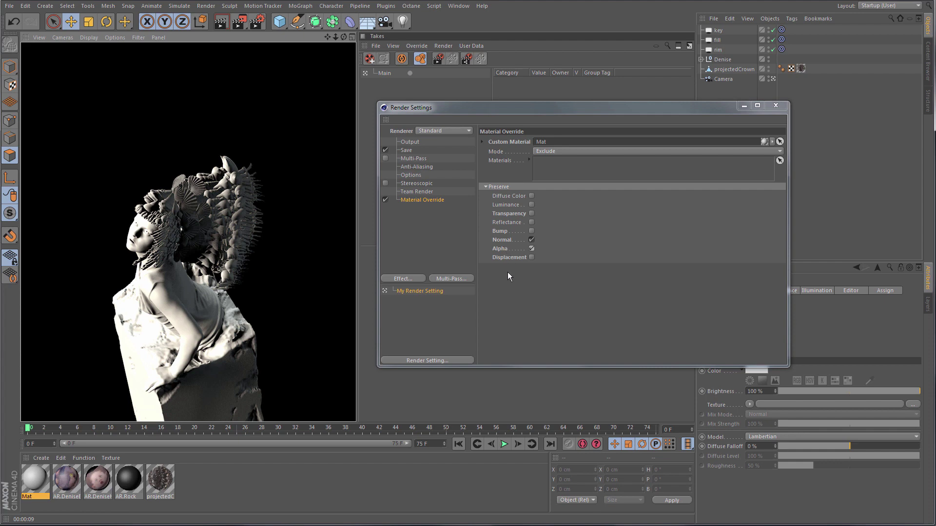
left_click(776, 106)
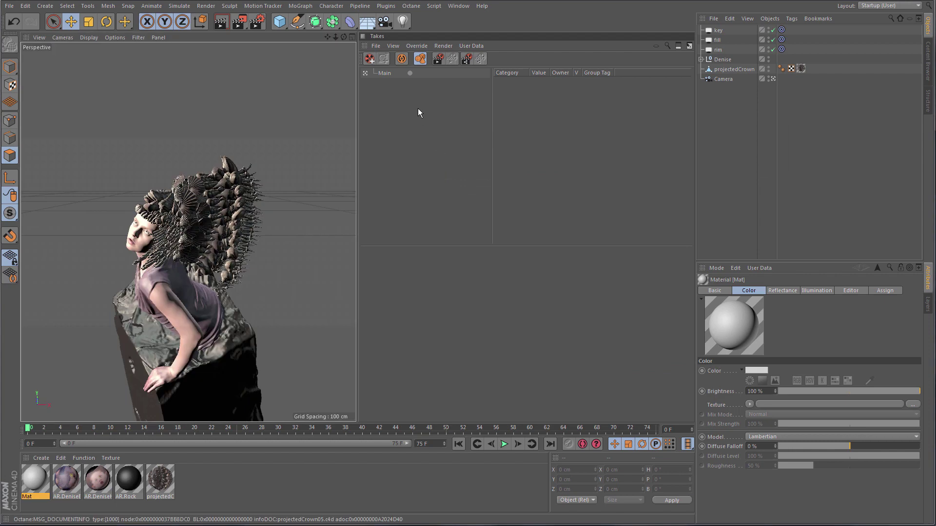
Switch back to the Endgegner_02.c4d project and show the filter list and search bar in the Take Manager.
left_click(461, 8)
left_click(491, 269)
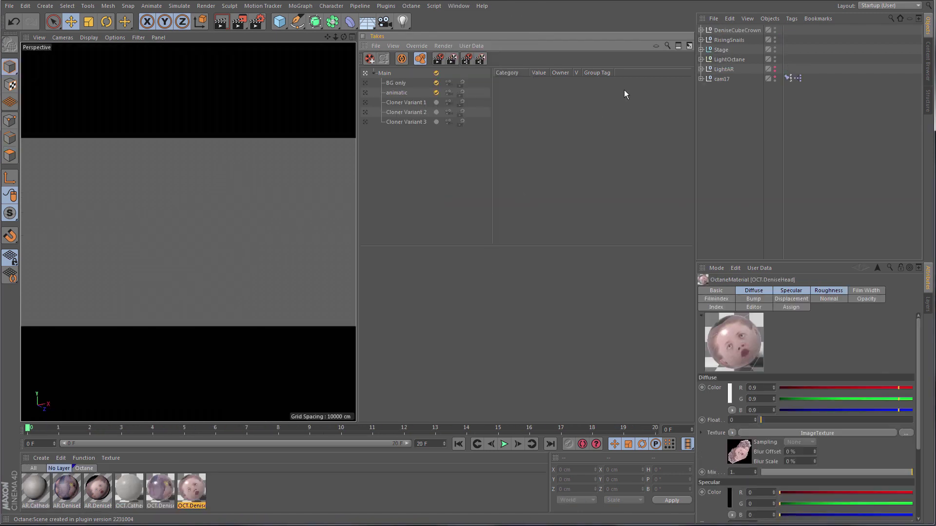
left_click(656, 46)
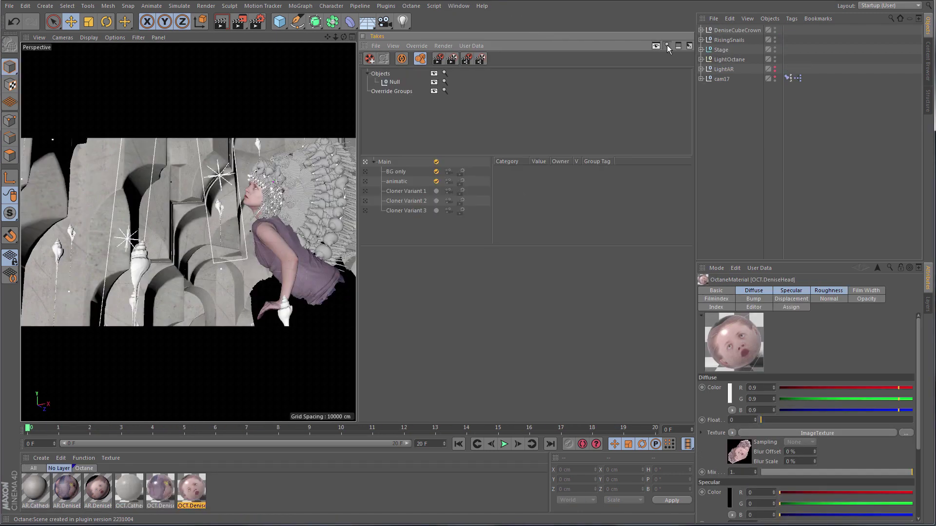
left_click(667, 46)
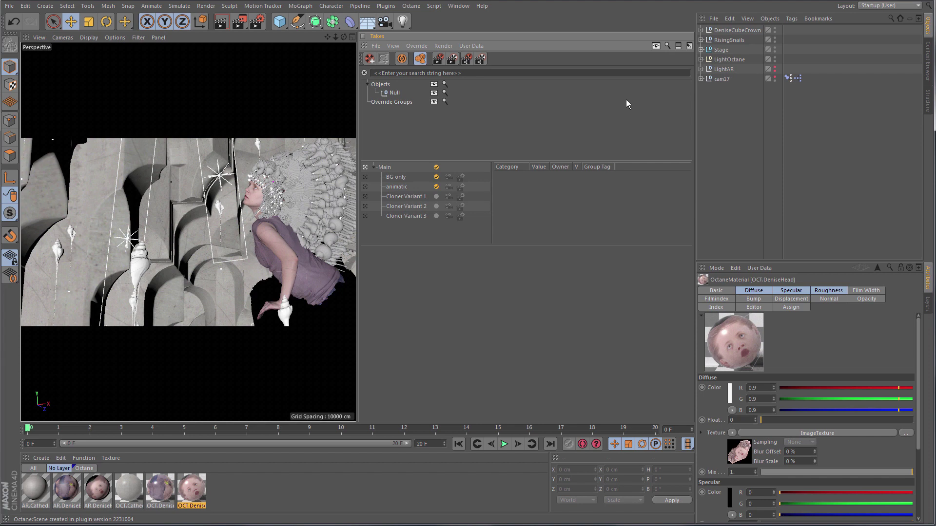